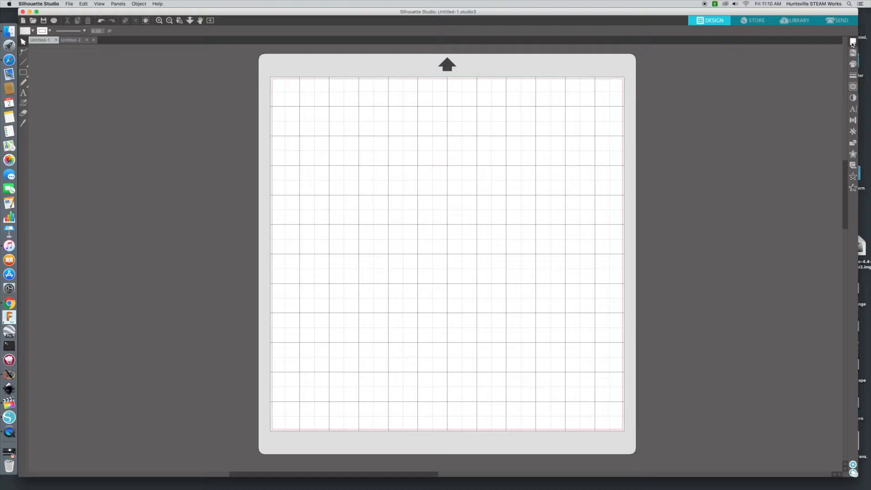
Open the page setup and increase the page height in small increments.
click(853, 43)
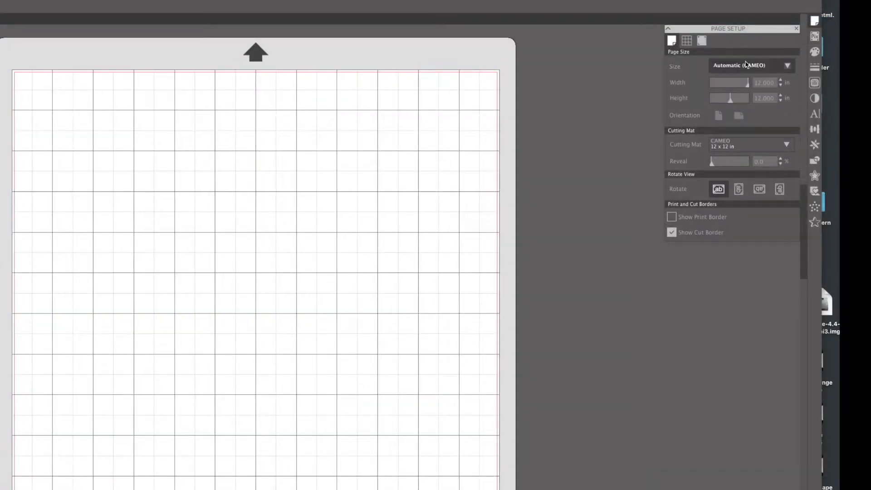
click(781, 96)
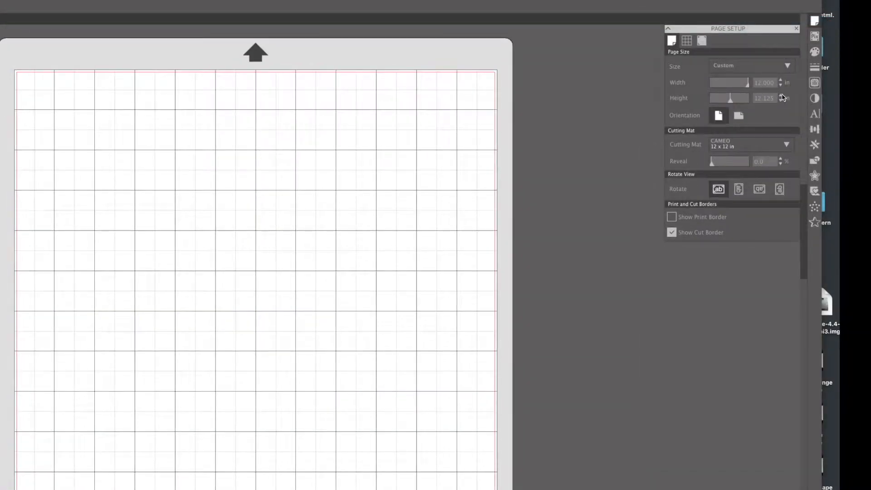
click(781, 96)
click(781, 95)
click(781, 96)
click(782, 95)
click(781, 96)
click(781, 96)
click(781, 96)
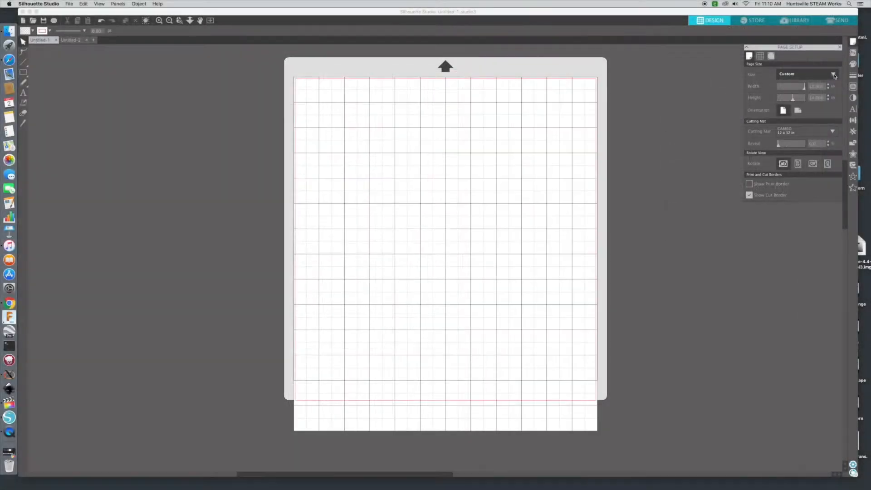
Look through the preset page sizes, keep Custom, and set the page height to 12 in.
click(812, 73)
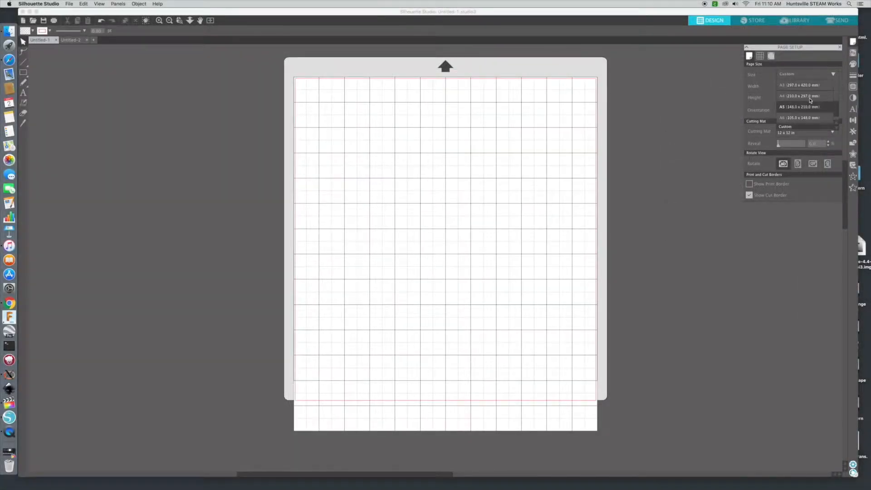
click(785, 116)
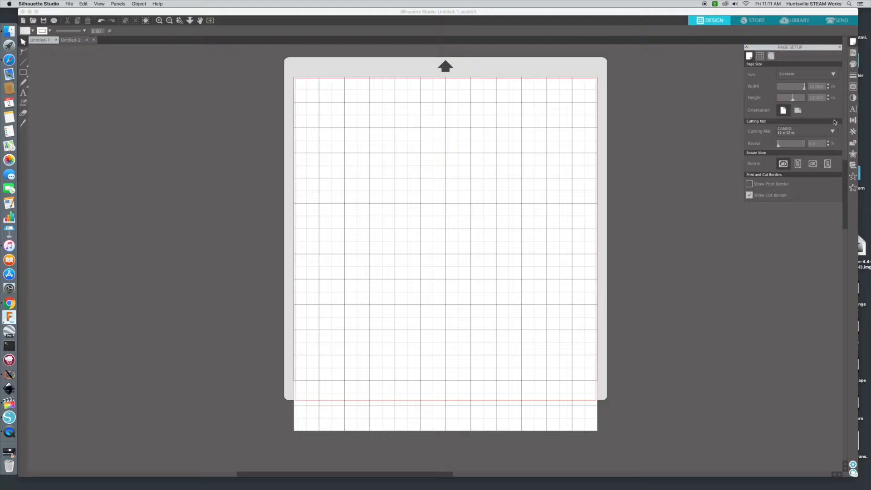
key(Return)
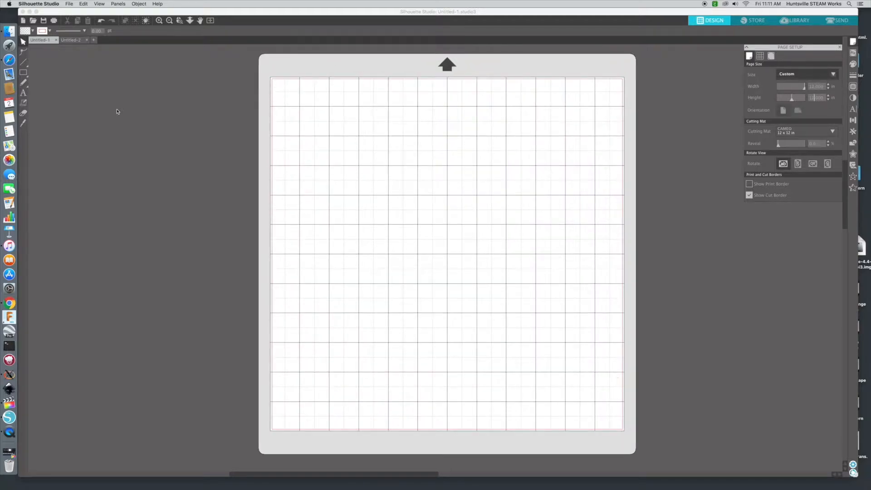
click(724, 289)
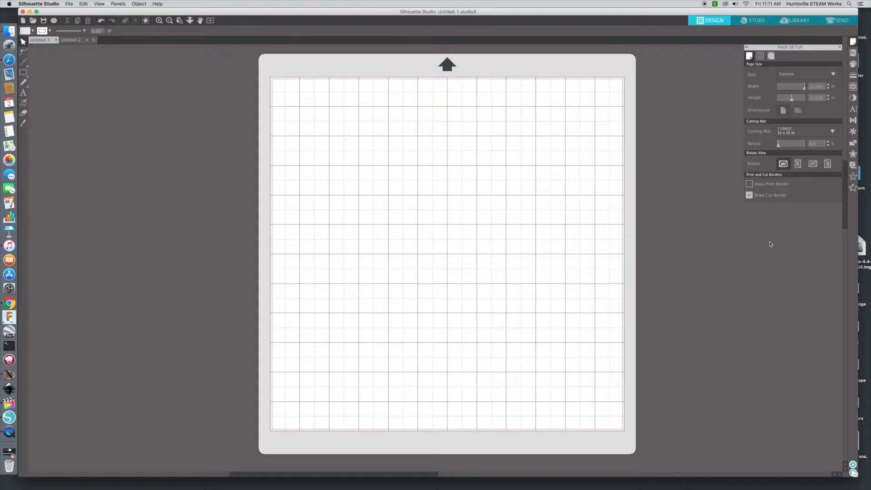
Open the page's grid settings to examine the grid type, spacing and divisions.
click(760, 56)
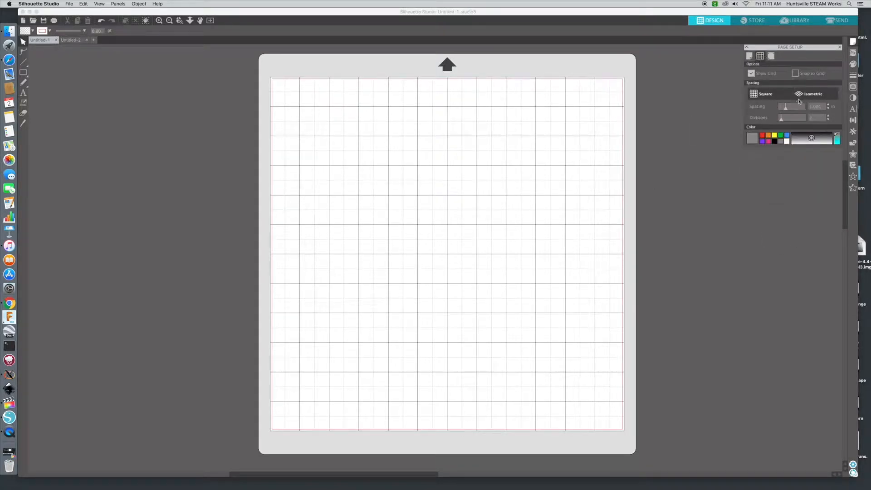
mouse_move(785, 107)
mouse_down()
mouse_move(798, 109)
mouse_move(786, 110)
mouse_up()
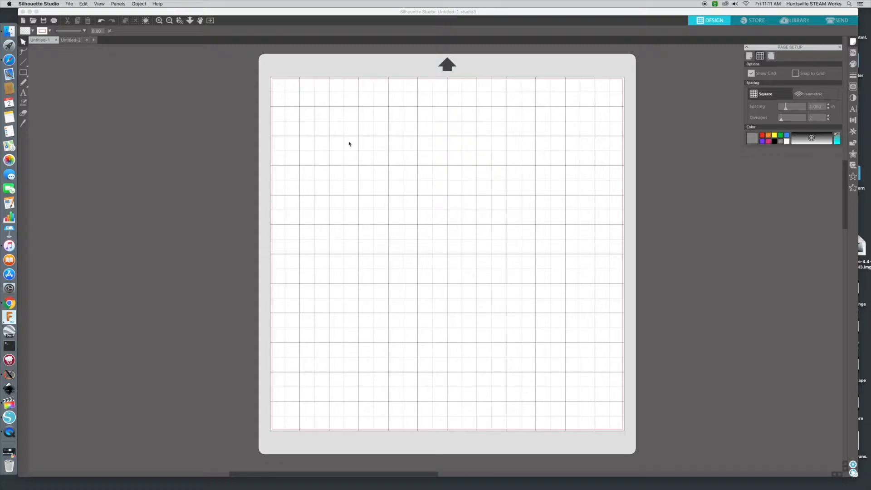
Bring the steamworks anvil.png file from the desktop onto the Untitled-1 page.
key(F11)
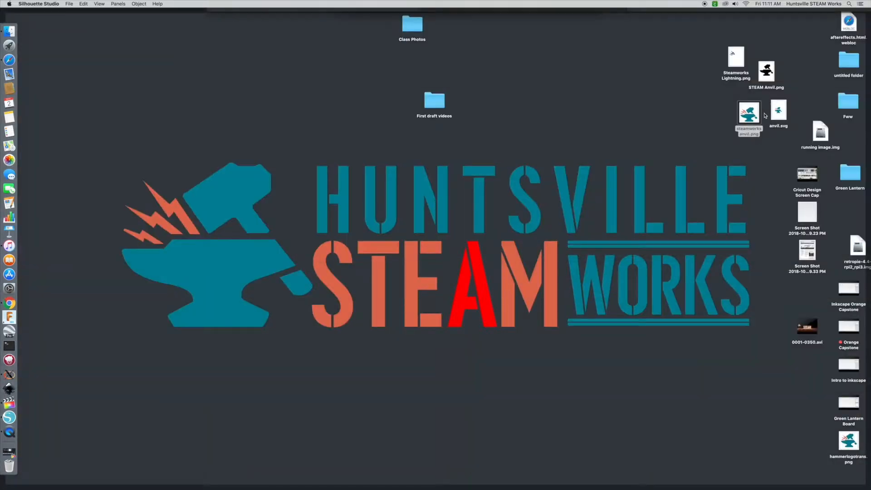
drag(753, 119, 727, 113)
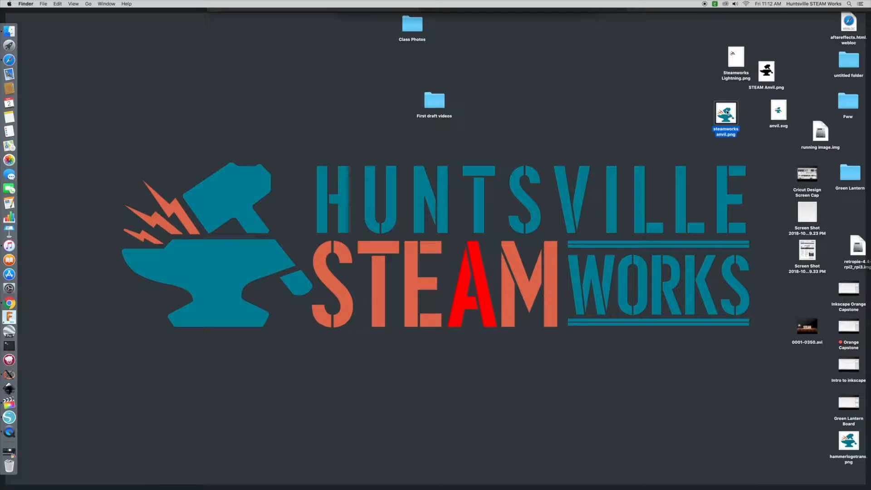
drag(727, 113, 423, 216)
click(424, 224)
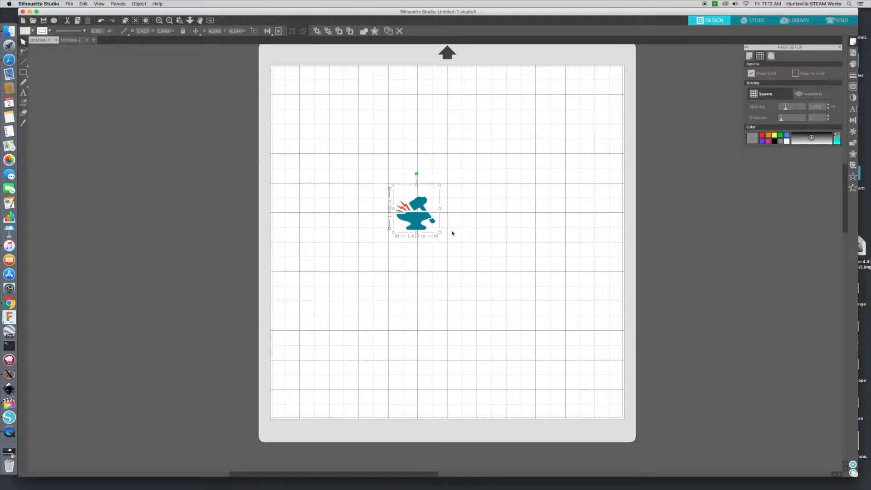
scroll(413, 225, down, 1)
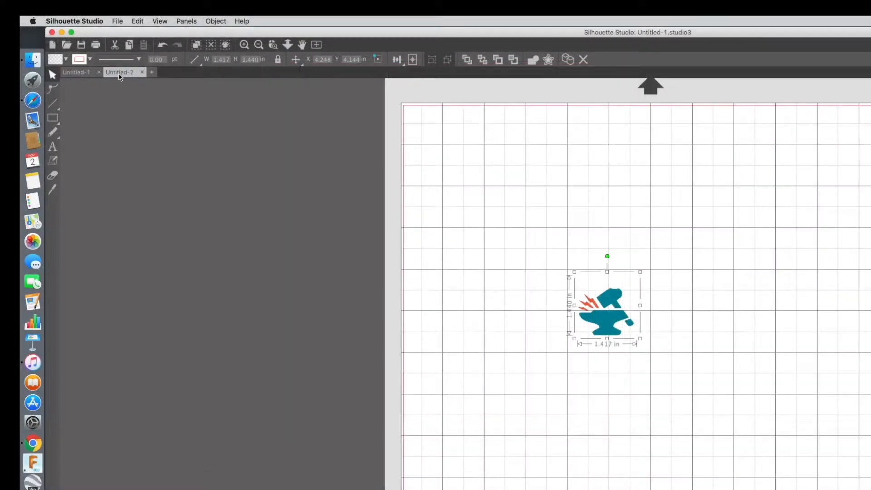
Bring steamworks anvil.png from the desktop onto the Untitled-2 page as well, and shift it slightly toward the page centre.
click(71, 42)
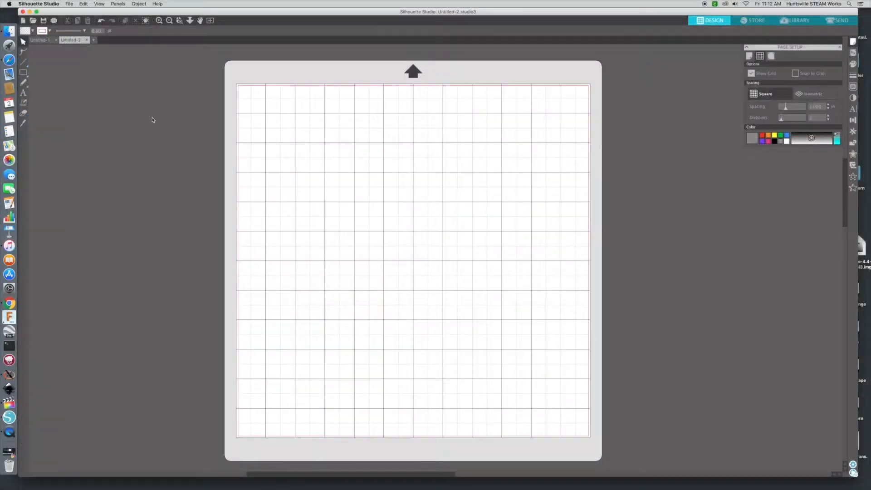
key(F11)
drag(726, 114, 383, 261)
key(F11)
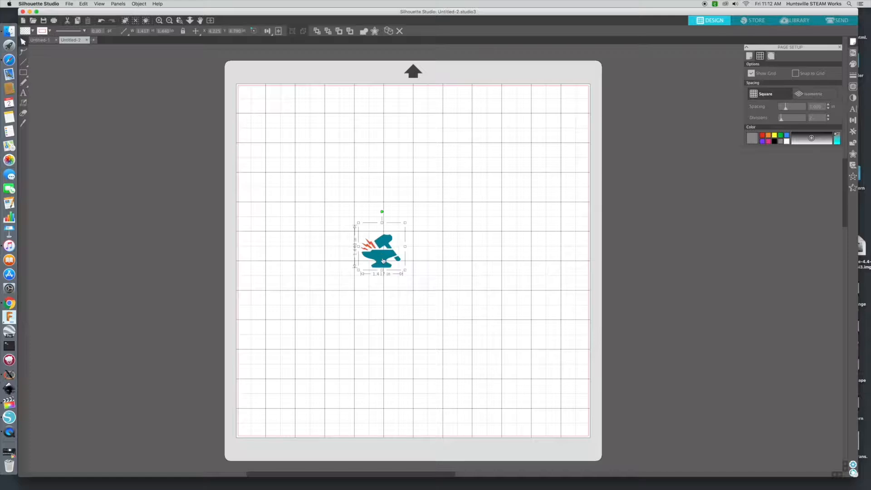
scroll(391, 265, left, 2)
drag(405, 261, 421, 247)
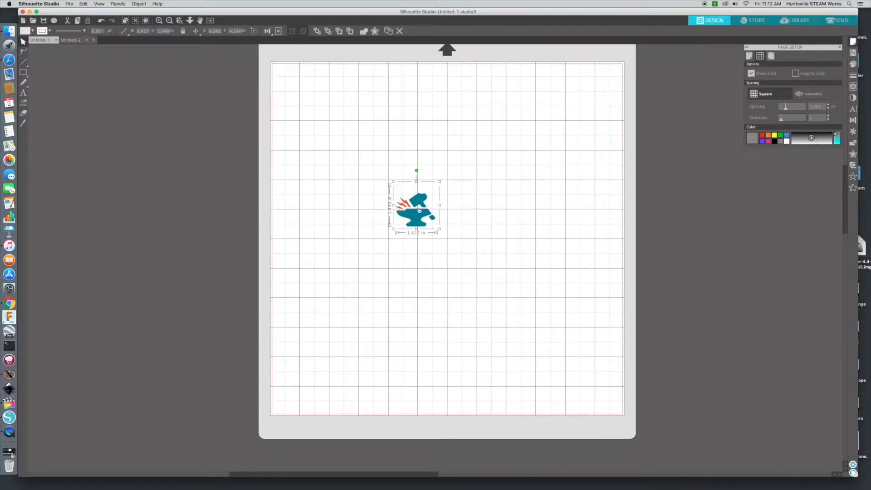
In Untitled-1, scale the anvil image up by its corner to about 6 in wide and move it lower on the page.
drag(420, 209, 419, 210)
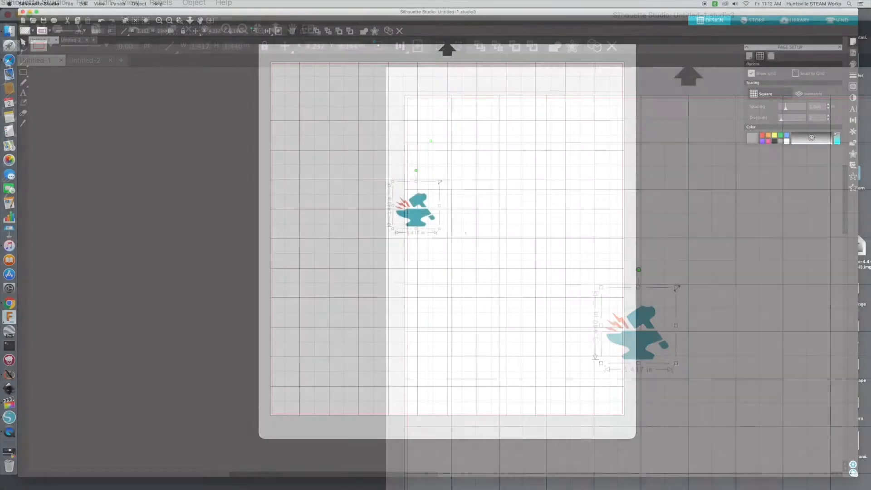
drag(439, 182, 575, 49)
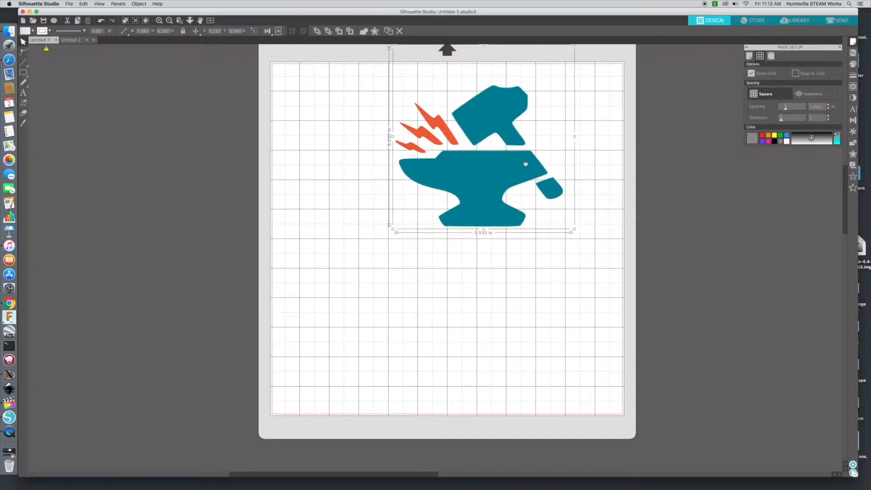
drag(525, 166, 454, 251)
Unlock the anvil image's aspect ratio and set only its width to 6 in.
click(183, 31)
drag(499, 134, 472, 245)
click(143, 31)
text(6)
key(Return)
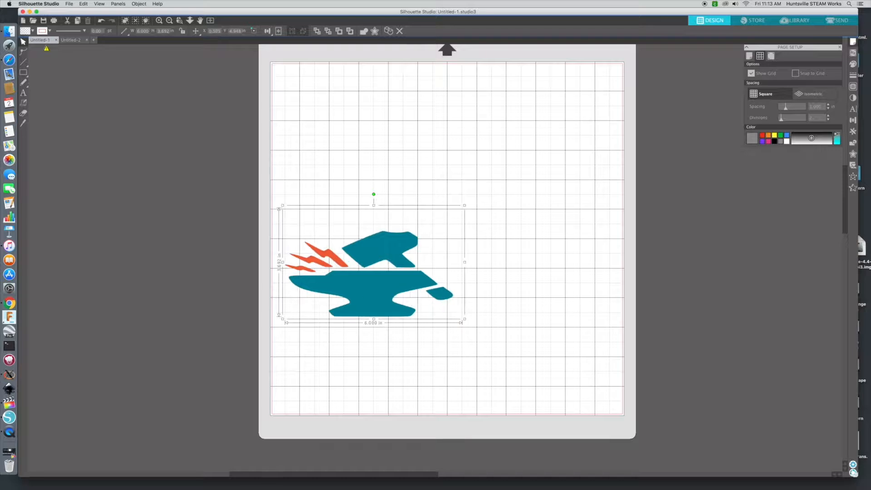
Stretch the anvil image to a width of 8 in with unlocked proportions and move it back inside the page.
click(143, 31)
text(8)
key(Return)
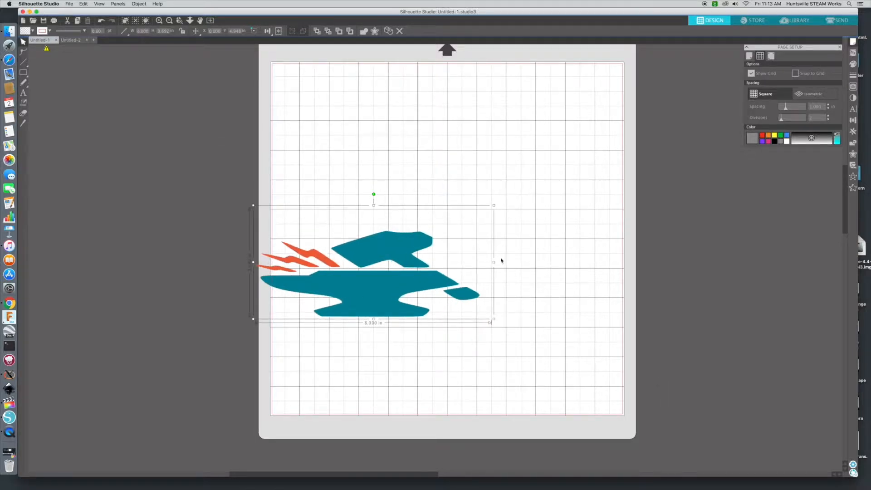
drag(348, 295, 464, 250)
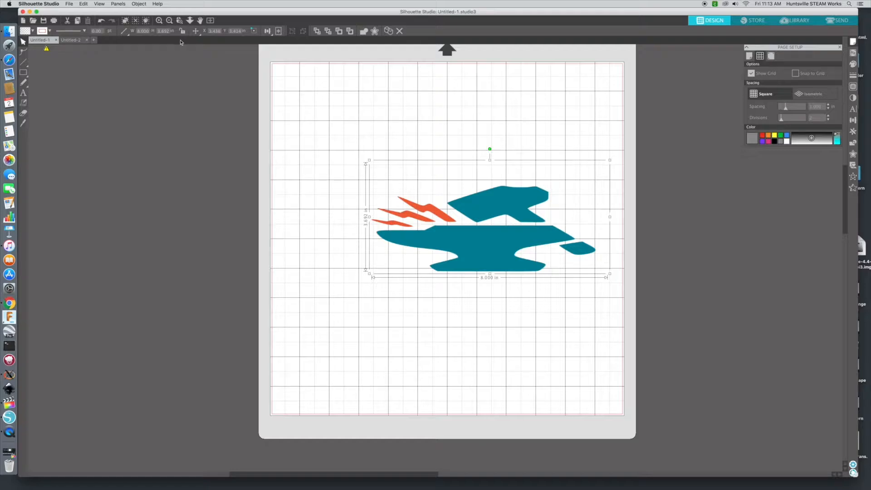
Undo the move and the width changes made to the anvil image with unlocked proportions.
key(super+z)
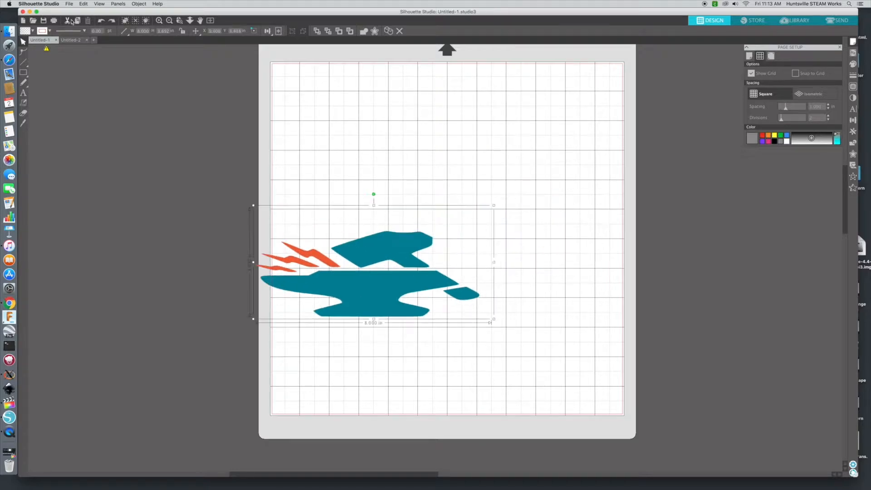
key(super+z)
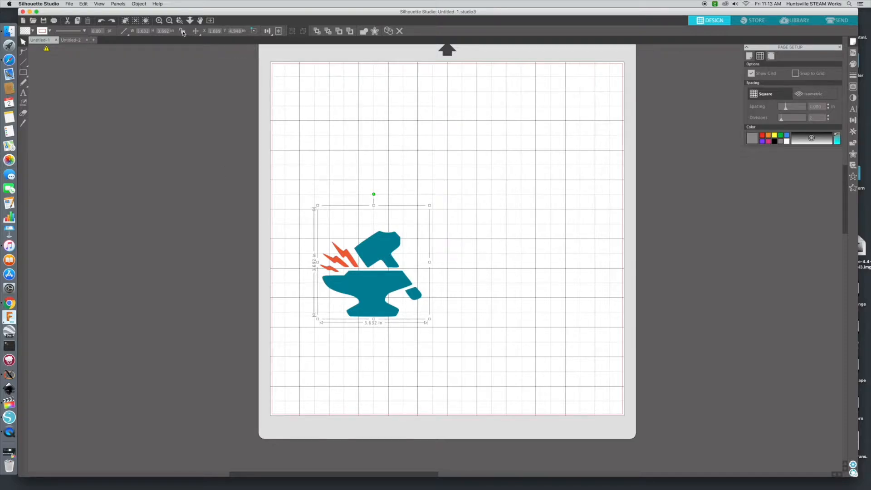
With the aspect ratio locked, set the anvil image's width to 8 in and centre it to the page.
drag(378, 290, 445, 230)
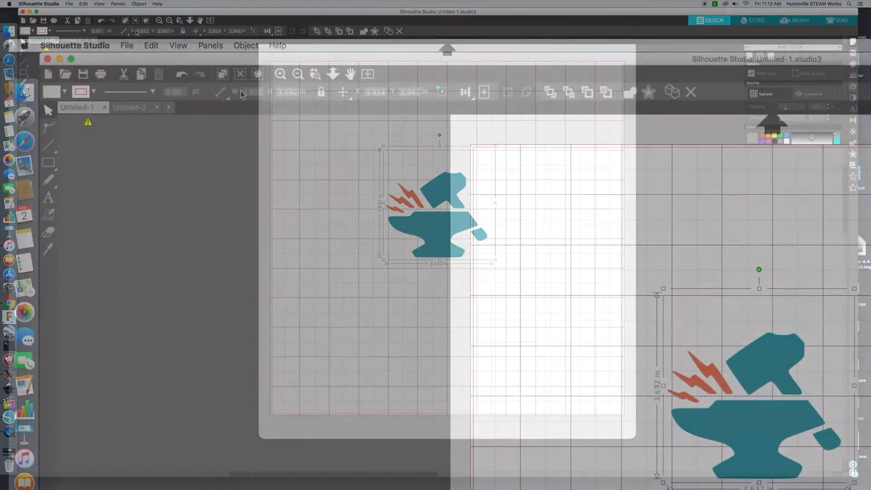
click(245, 93)
text(87)
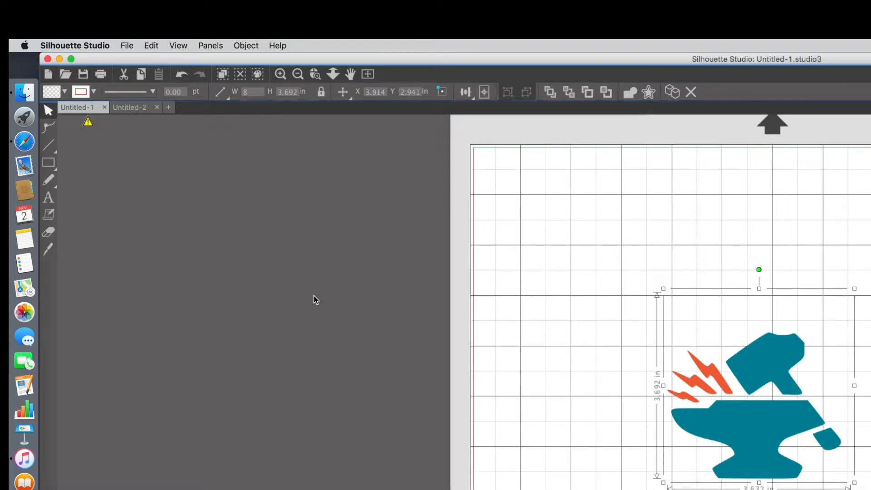
key(Return)
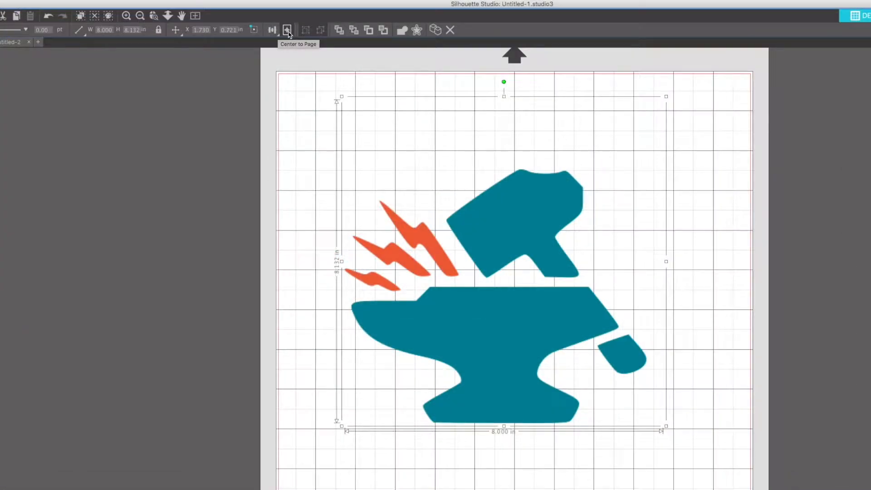
click(288, 30)
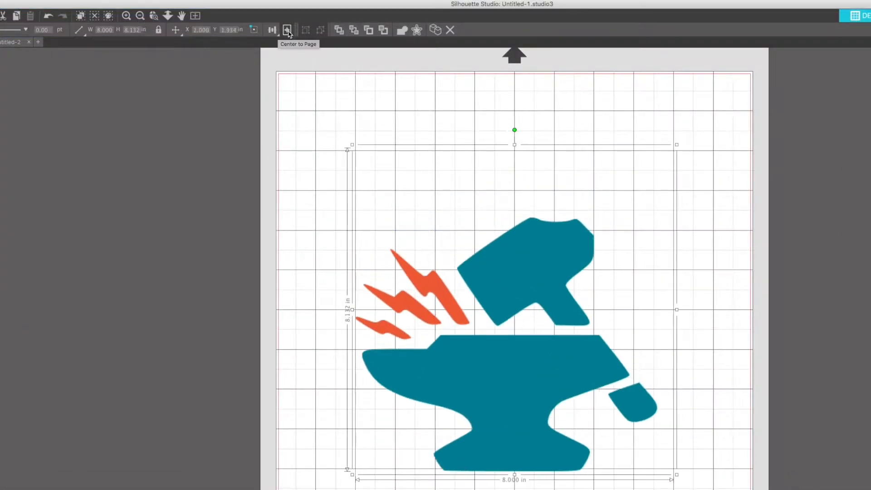
Try the different horizontal and vertical alignment options on the anvil image, and centre it to the page again.
click(273, 30)
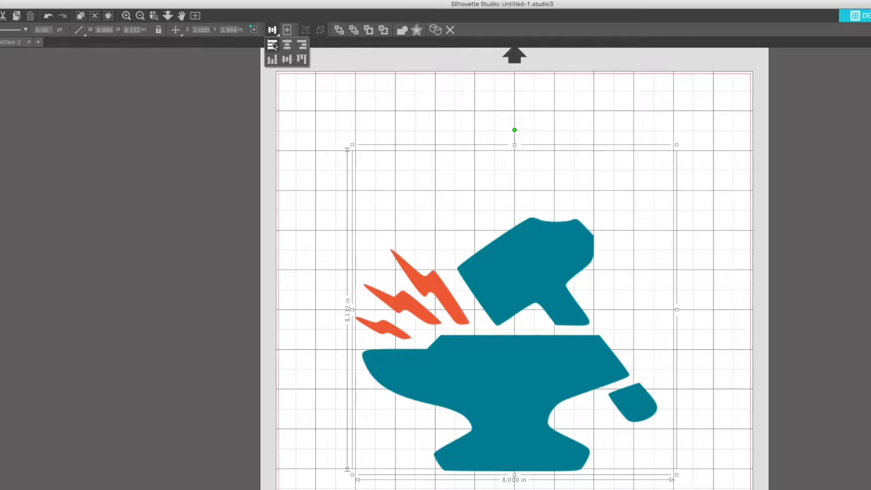
click(273, 45)
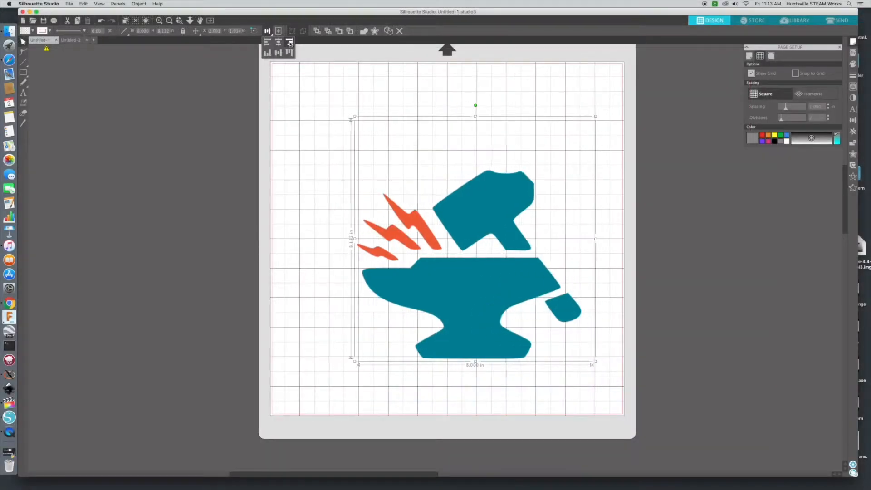
click(289, 43)
click(289, 52)
click(278, 52)
click(268, 53)
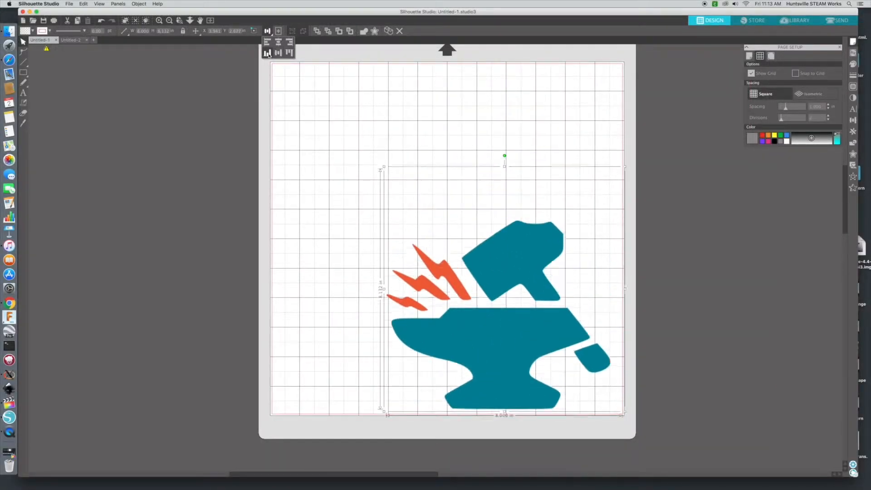
click(278, 42)
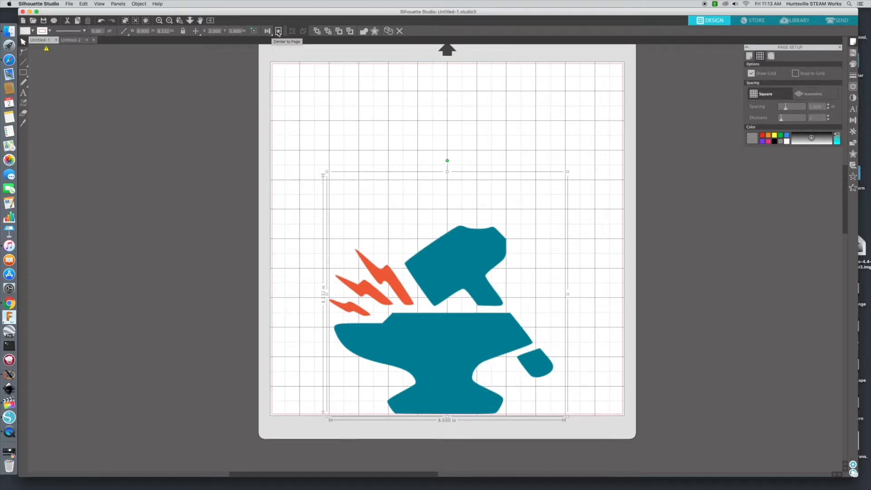
click(278, 31)
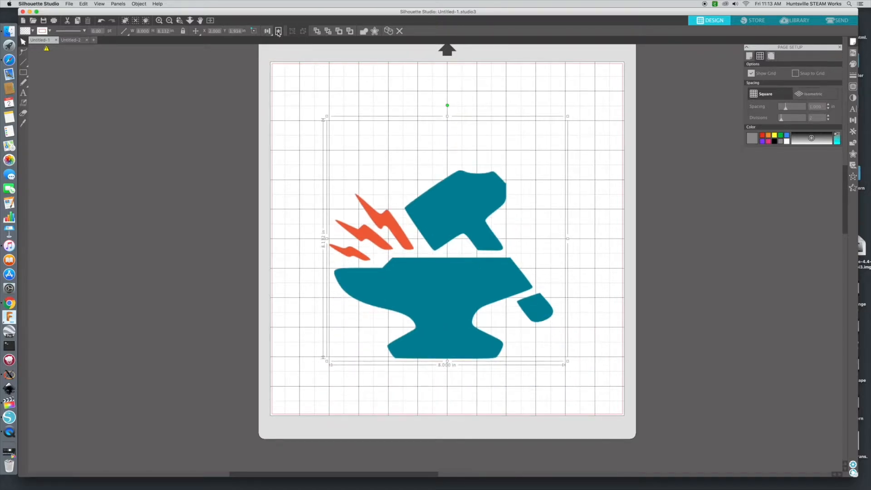
In the Untitled-2 document, set the anvil image's width to 8 in and centre it to the page.
scroll(562, 218, left, 1)
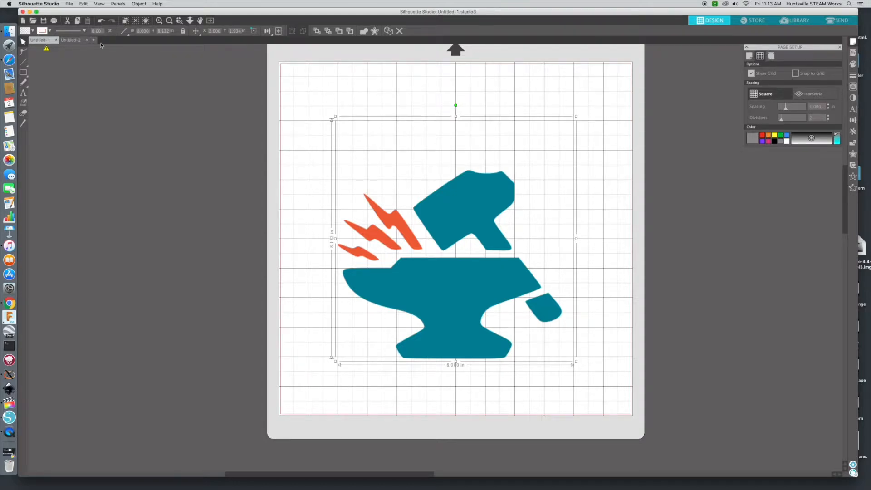
click(71, 40)
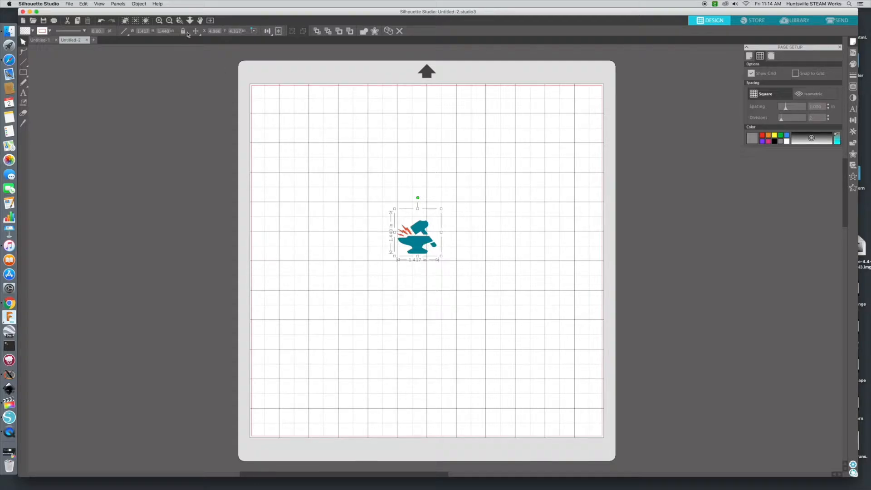
click(143, 30)
text(8)
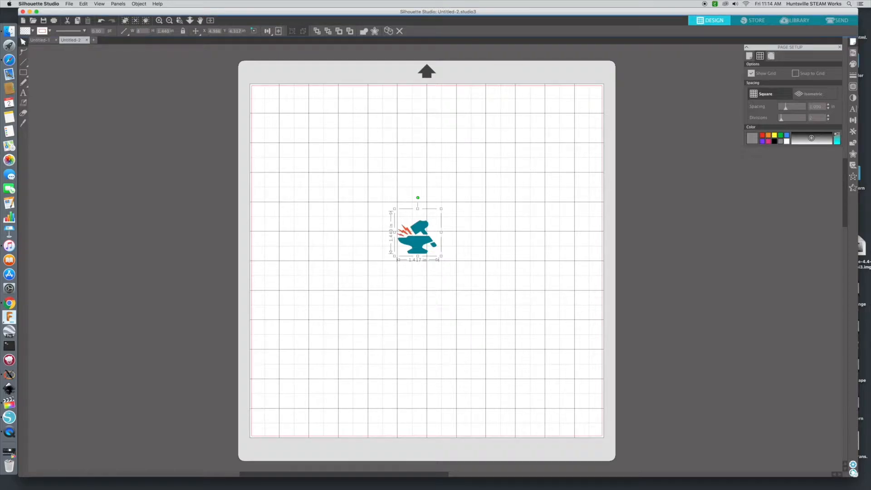
key(Return)
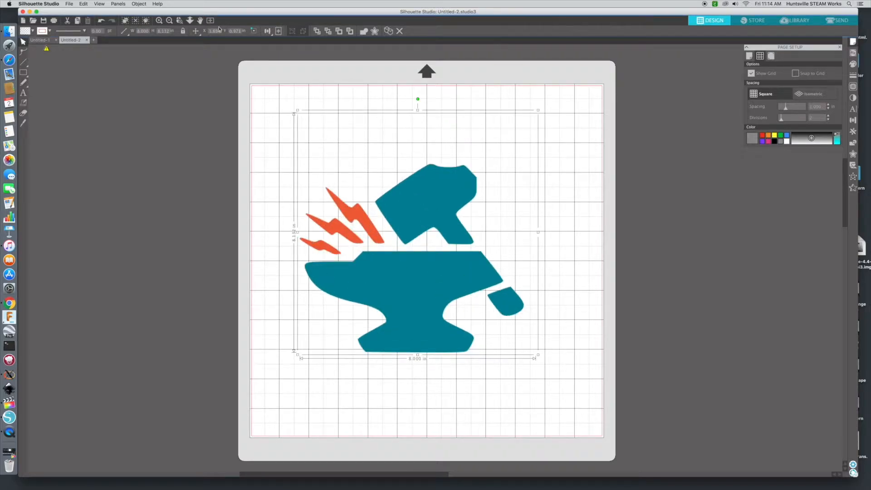
click(254, 31)
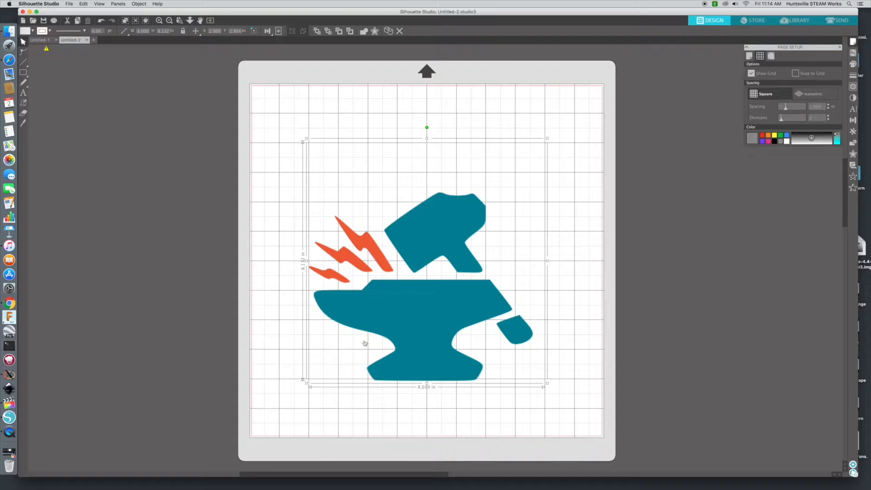
In the Untitled-1 document, replace the page setup options with the Trace options and select a trace area around the whole anvil image.
click(45, 40)
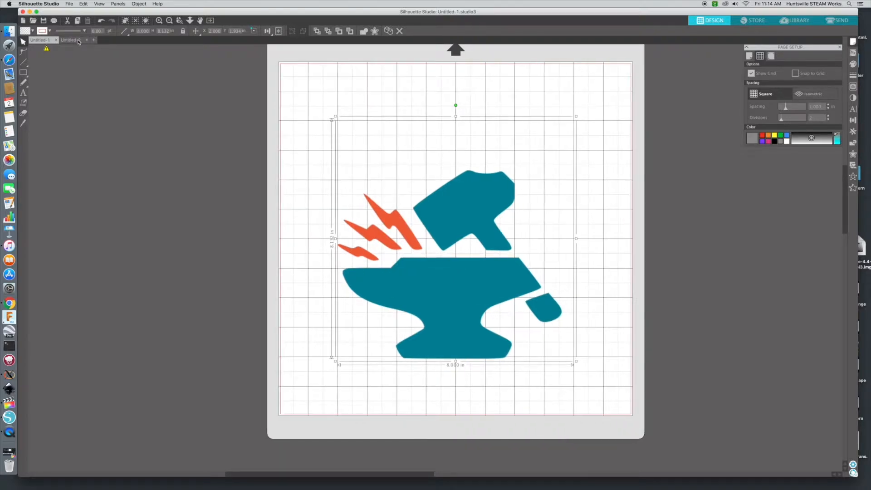
click(72, 40)
click(41, 40)
click(840, 47)
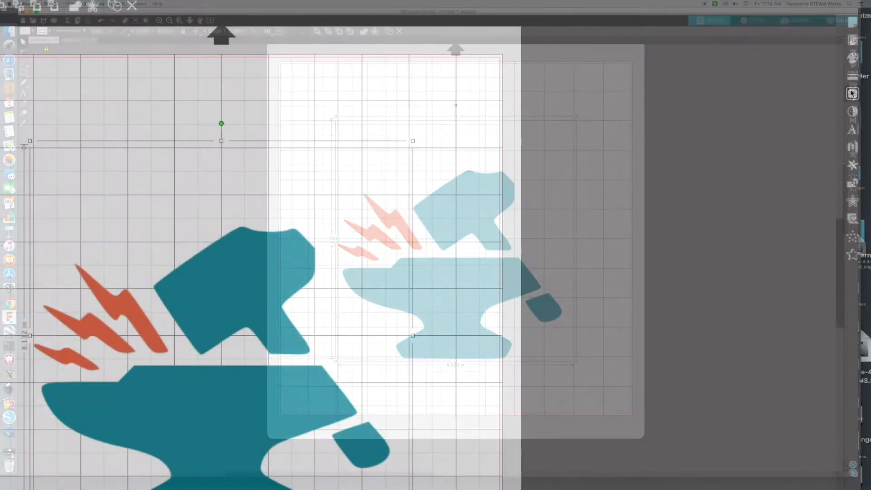
click(852, 86)
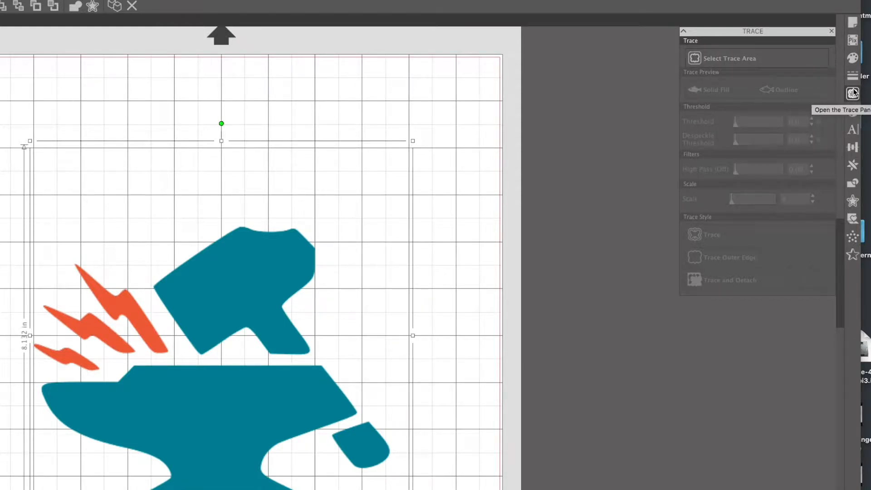
click(742, 58)
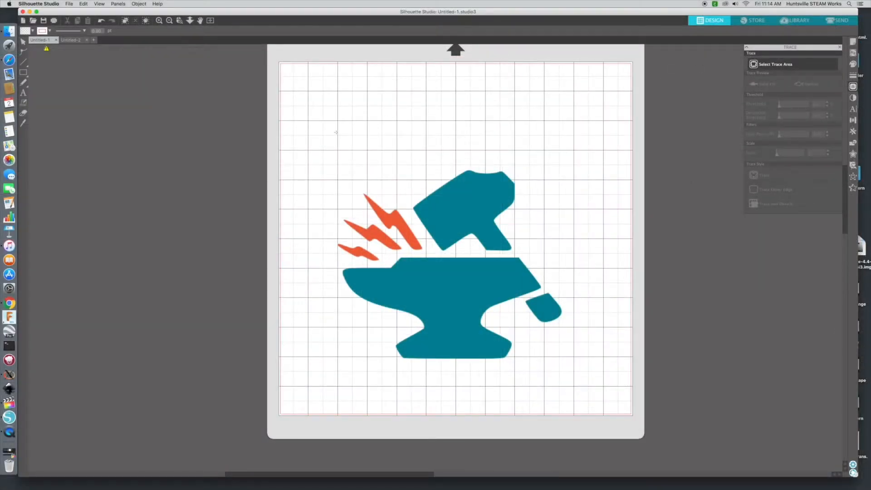
mouse_move(313, 108)
mouse_down()
mouse_move(526, 344)
mouse_move(601, 395)
mouse_up()
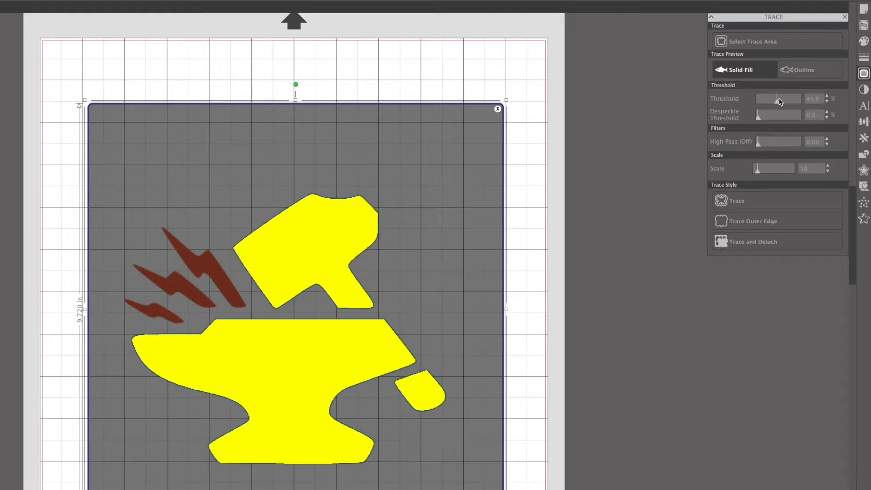
Raise the trace threshold until the lightning bolts are filled as well, and trace the outer edge of the whole logo.
drag(777, 103, 785, 104)
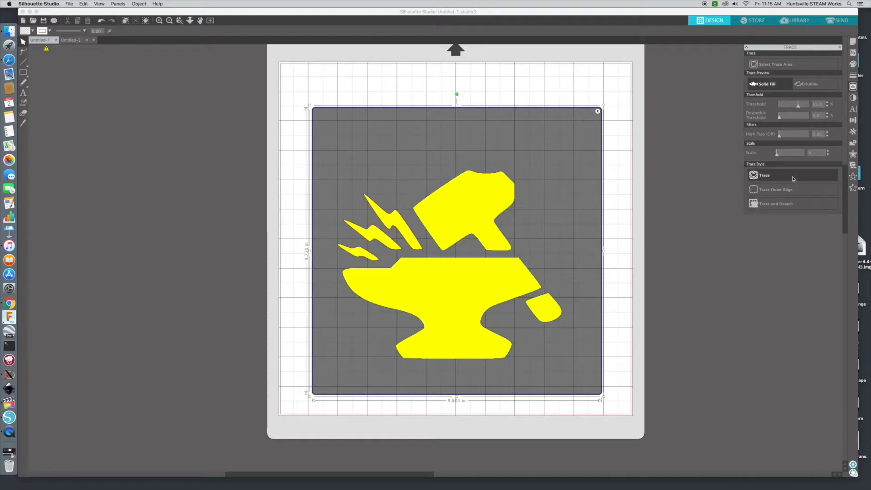
drag(802, 107, 800, 108)
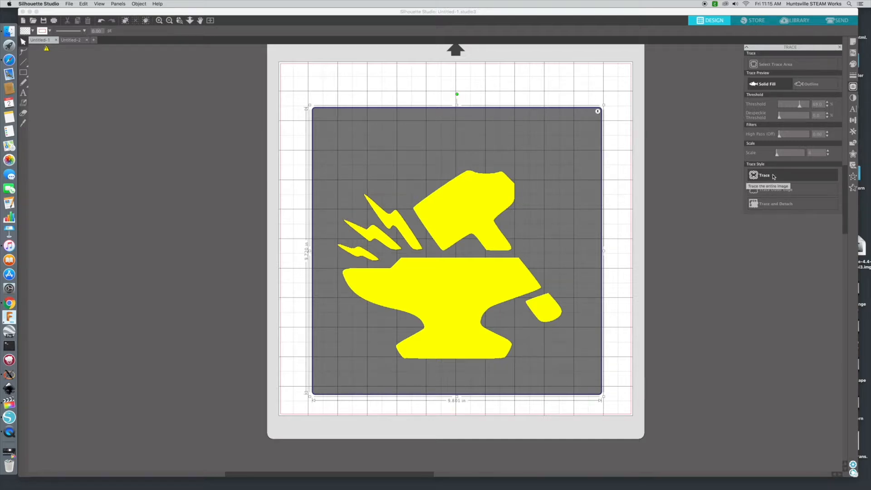
click(792, 191)
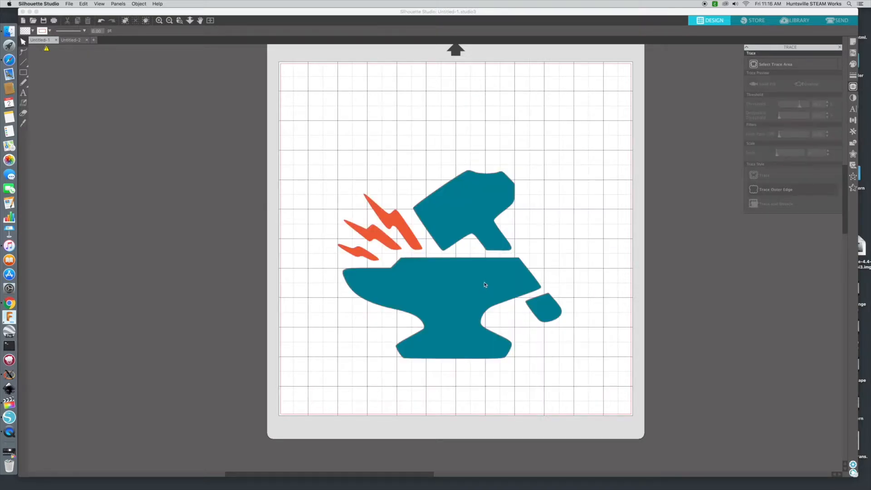
Move the original anvil image off the page, beside its traced outlines.
mouse_move(492, 282)
mouse_down()
mouse_move(370, 298)
mouse_move(189, 290)
mouse_up()
scroll(183, 288, right, 1)
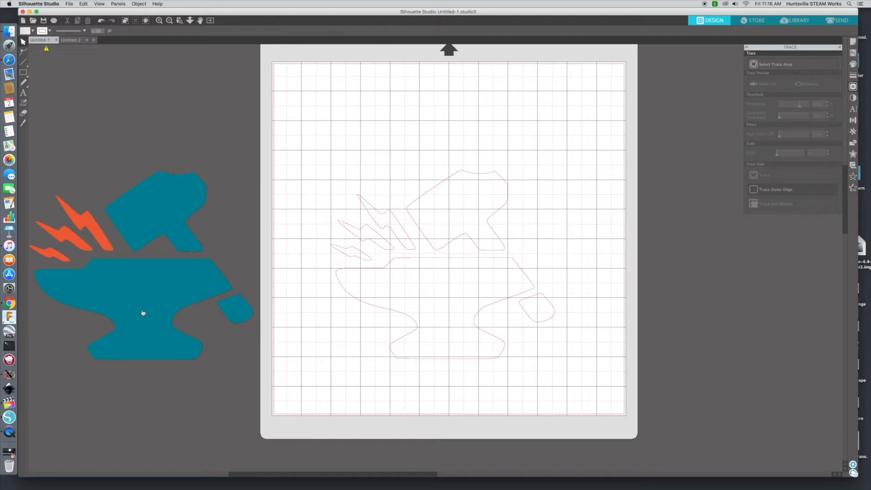
mouse_move(150, 307)
mouse_down()
mouse_move(321, 346)
mouse_move(352, 274)
mouse_move(150, 293)
mouse_up()
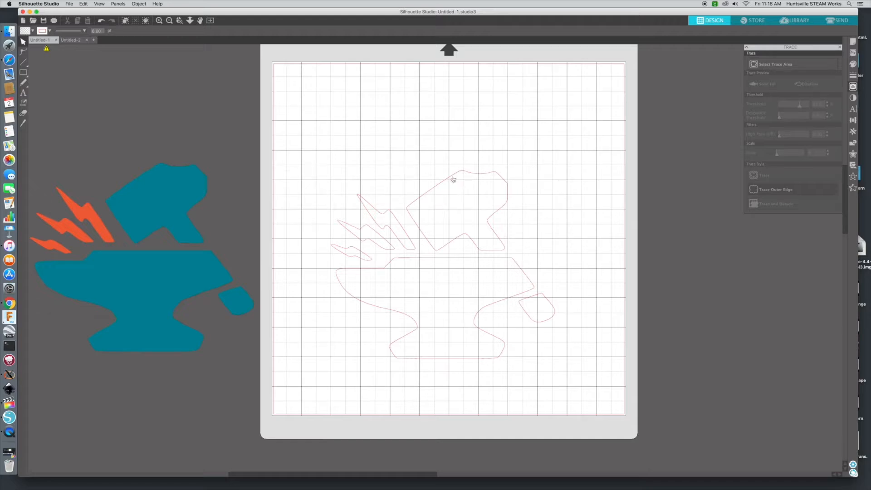
In the Untitled-2 document, select a trace area around only the lightning bolts and the adjoining parts of the hammer and anvil.
click(74, 40)
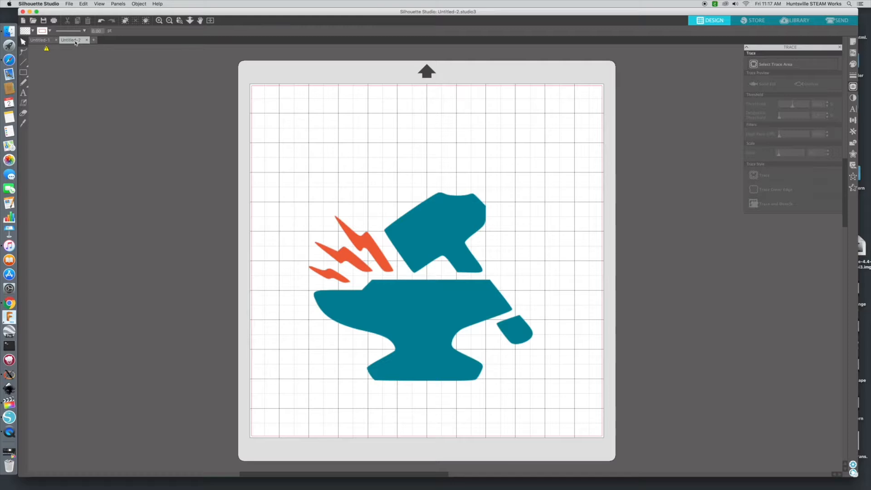
click(785, 64)
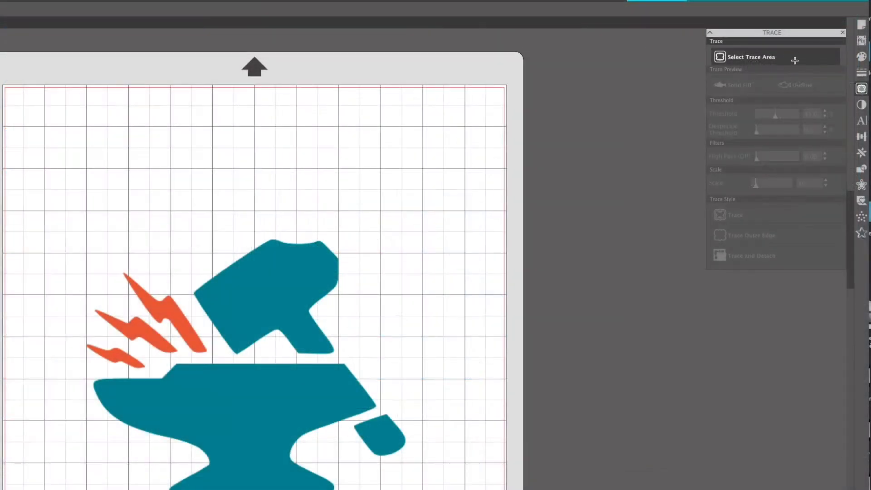
mouse_move(45, 257)
mouse_down()
mouse_move(111, 339)
mouse_move(200, 412)
mouse_move(220, 396)
mouse_up()
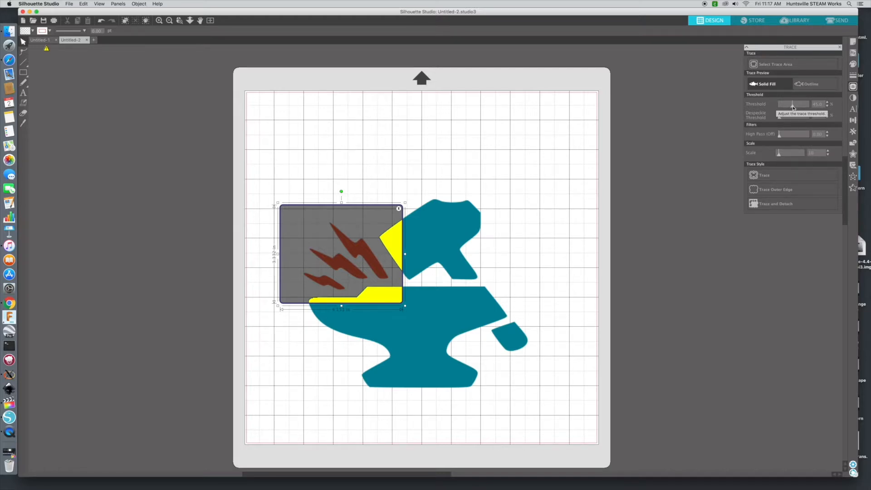
Raise the trace threshold until the lightning bolts in the smaller area are filled, and trace their outer edge.
drag(793, 107, 794, 108)
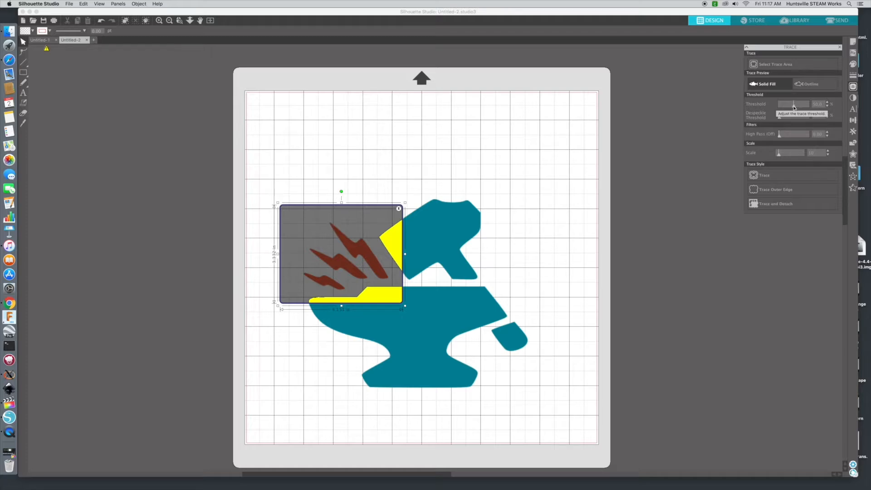
drag(794, 108, 796, 109)
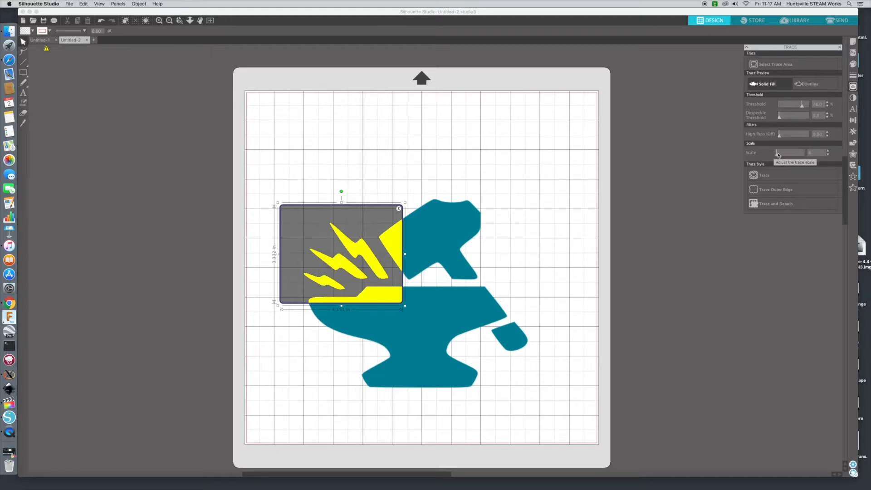
click(794, 193)
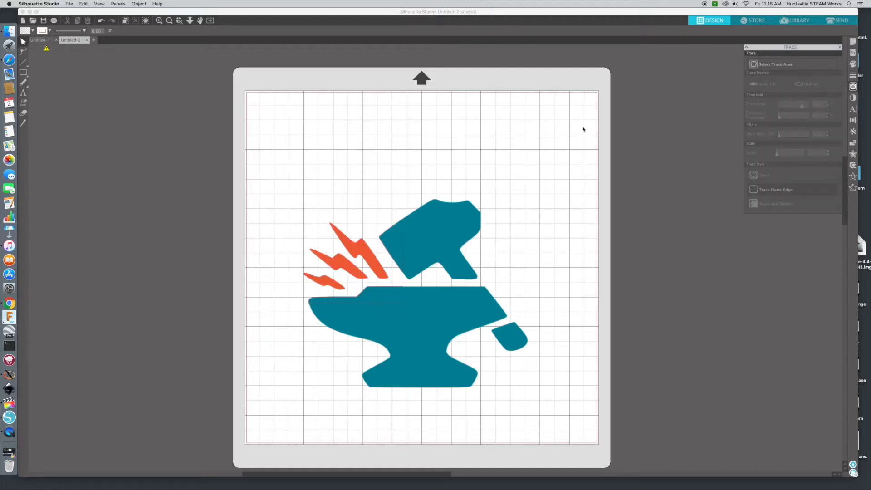
Move the original anvil image off the Untitled-2 page and select the partial traced outlines that remain.
click(407, 291)
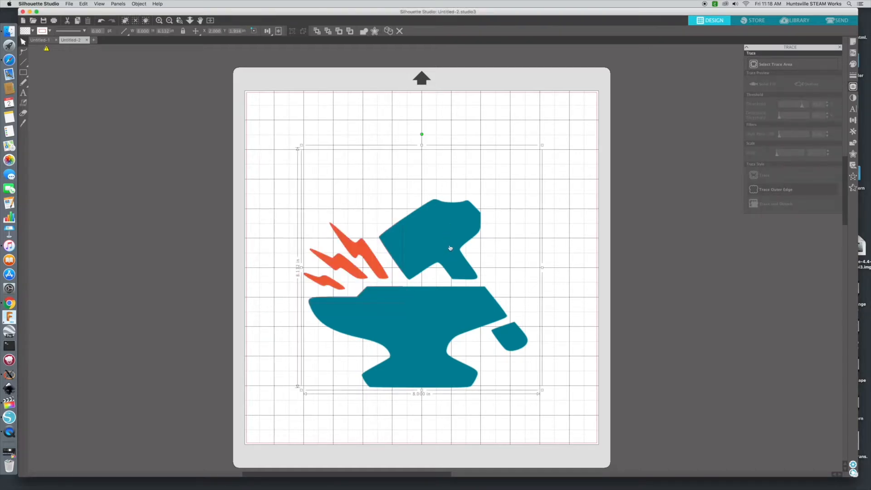
drag(457, 323, 143, 296)
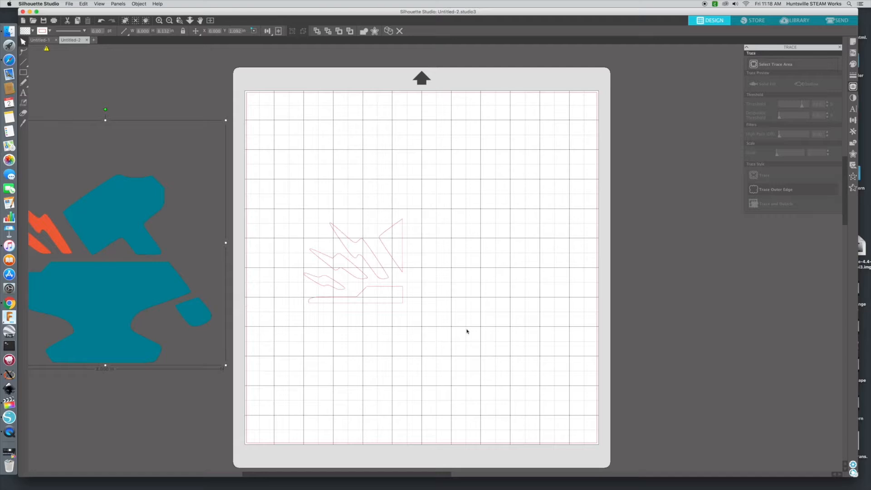
click(383, 278)
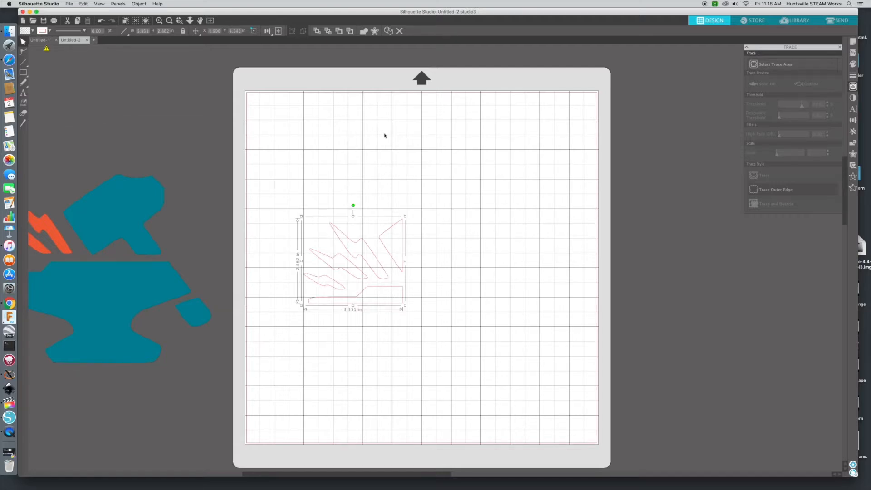
Compare the traces in both documents, and release the compound path of the full logo trace in Untitled-1.
click(40, 39)
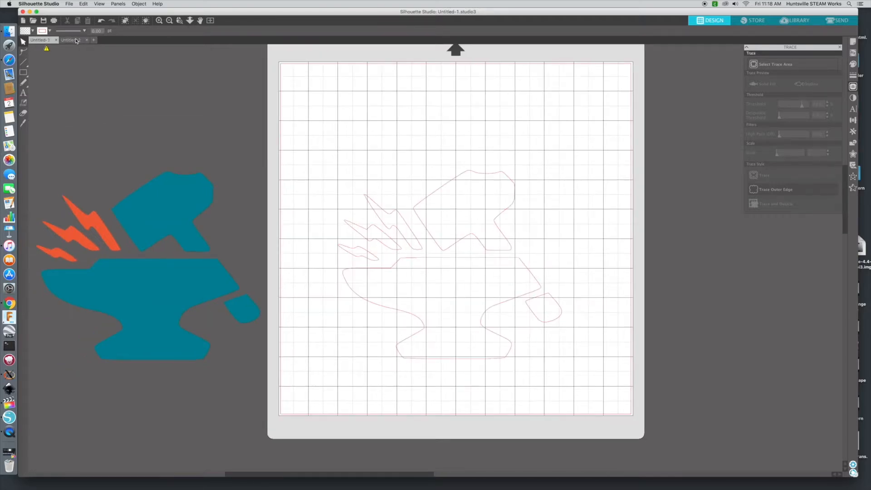
click(76, 41)
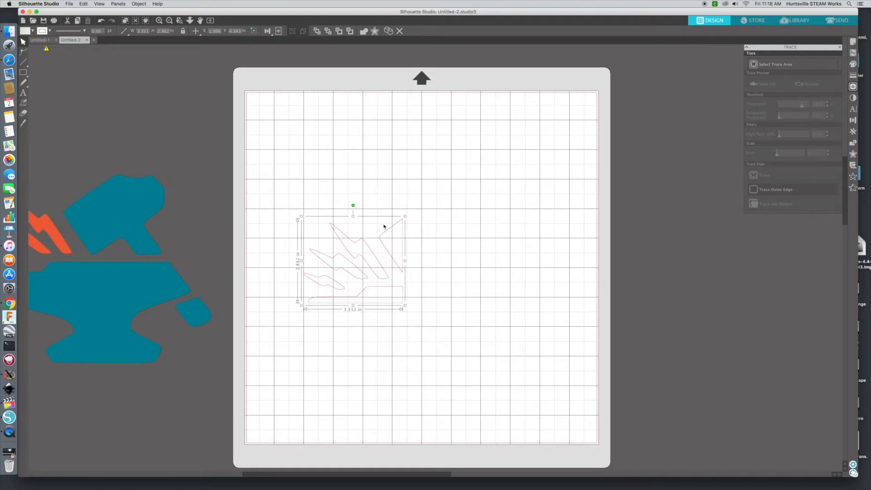
click(41, 39)
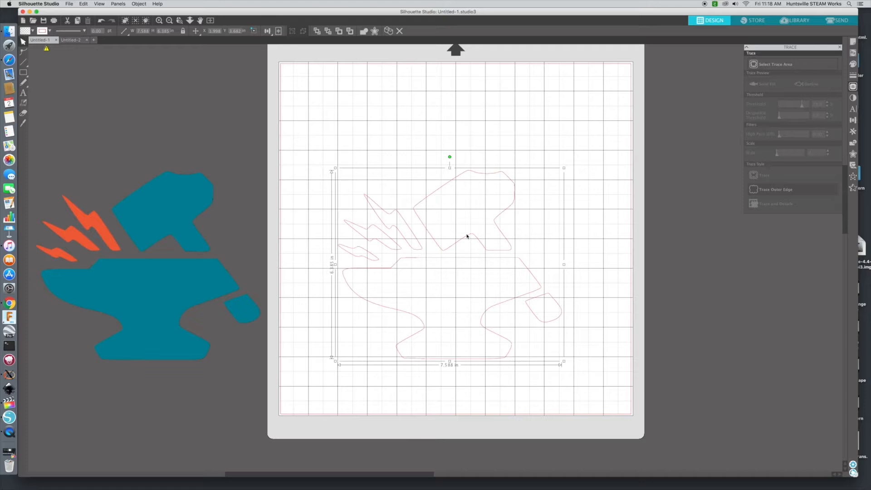
scroll(507, 261, left, 2)
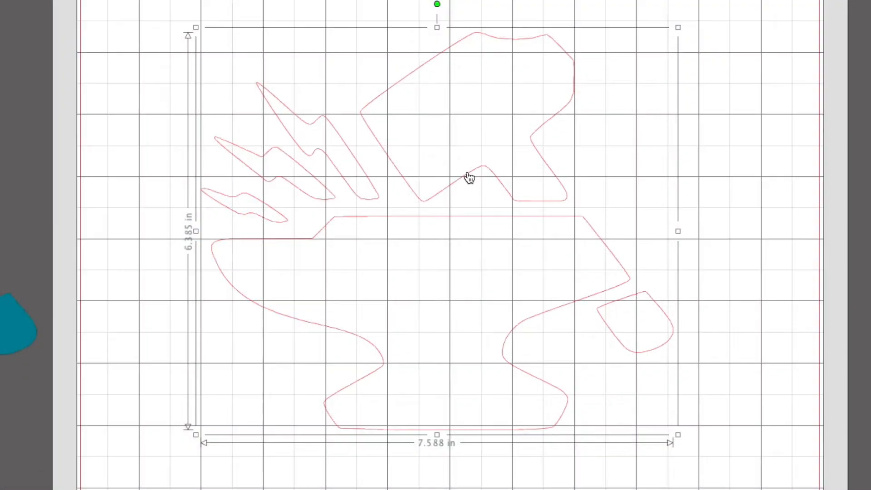
right_click(508, 237)
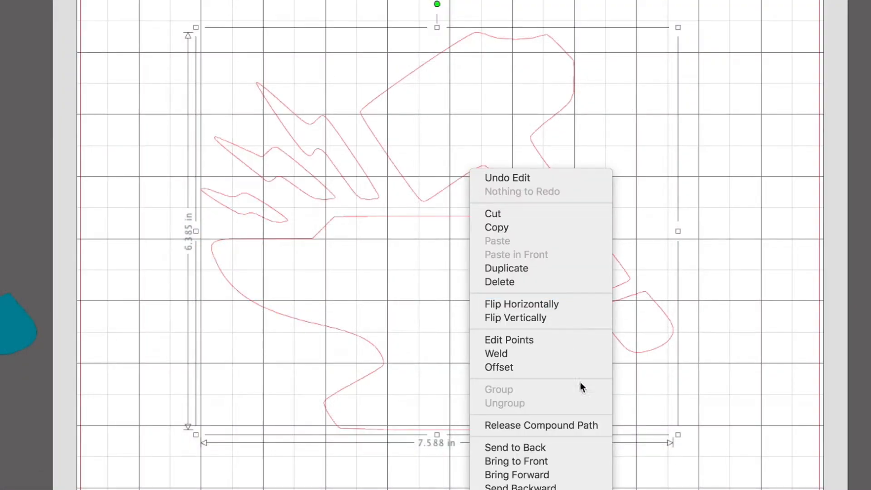
click(583, 425)
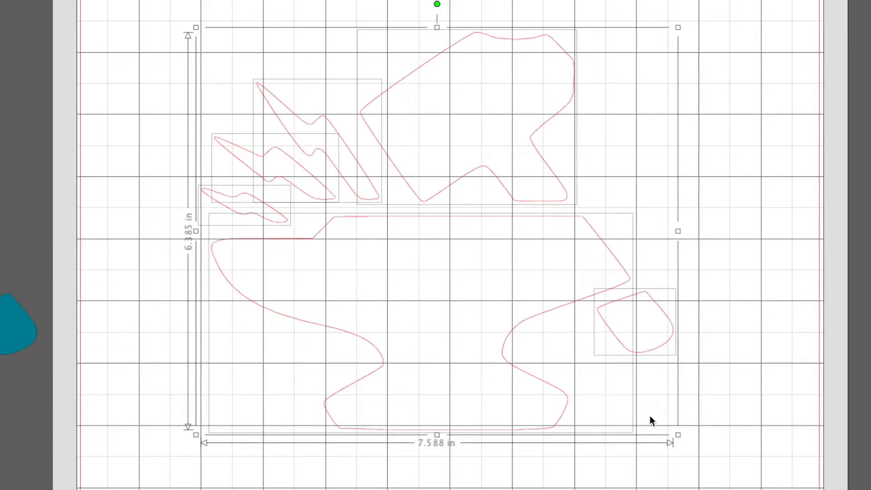
click(713, 356)
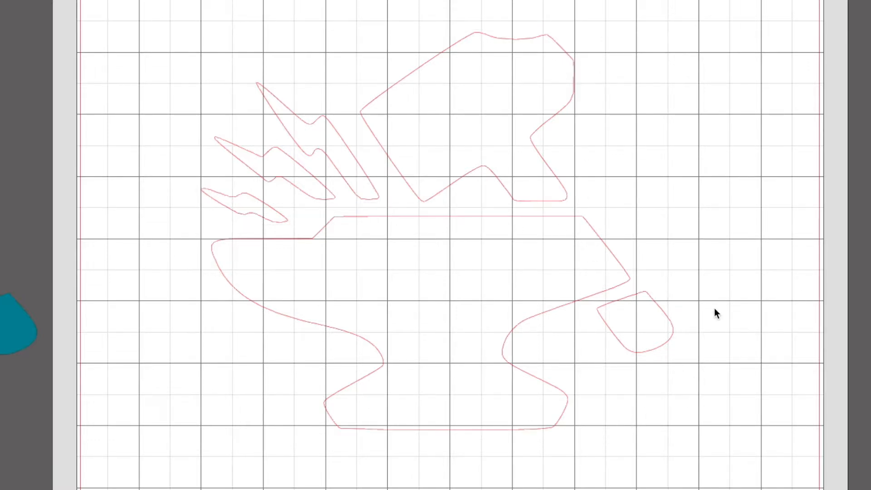
Select the separated hammer head and handle end outlines one at a time to check that they are independent.
click(349, 152)
click(434, 195)
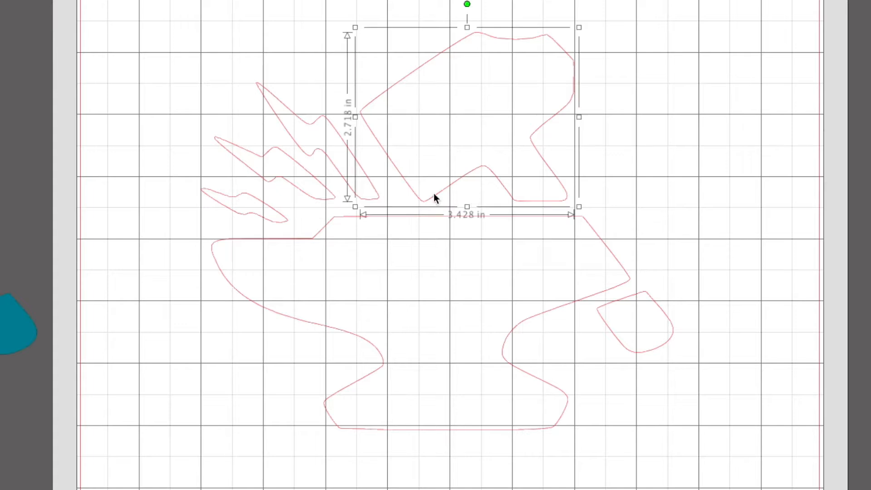
click(597, 234)
click(653, 298)
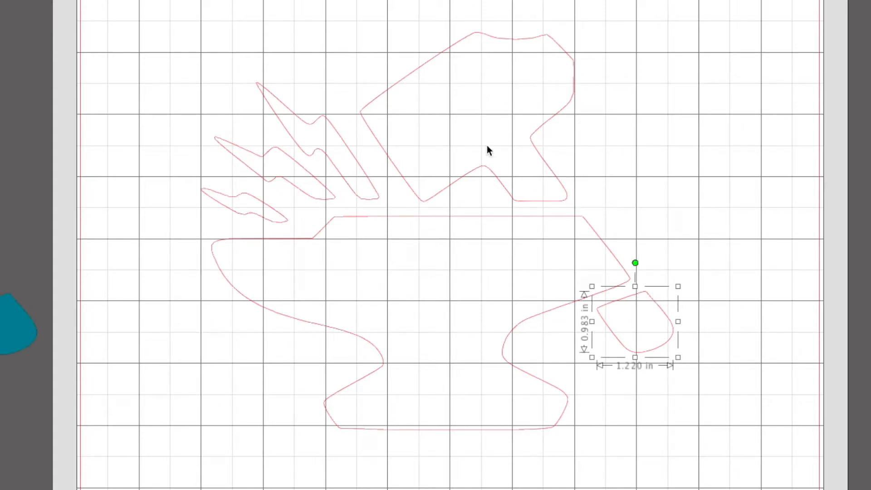
Delete the three lightning bolt outlines from the full logo trace in Untitled-1, keeping the hammer and anvil shapes.
click(312, 112)
click(314, 125)
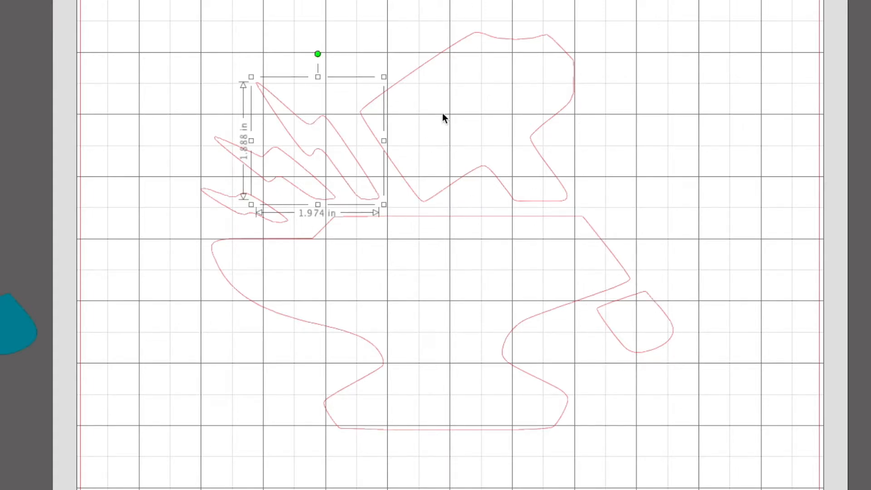
key(Delete)
click(292, 157)
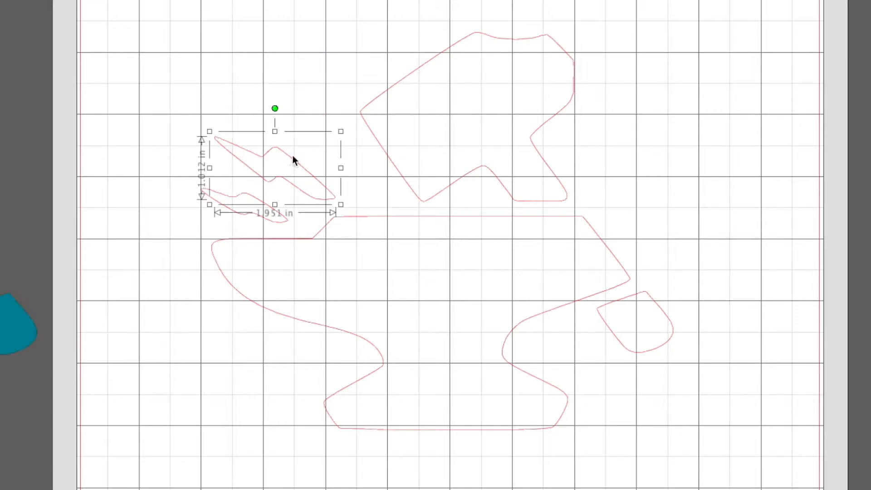
key(Delete)
click(251, 215)
key(Delete)
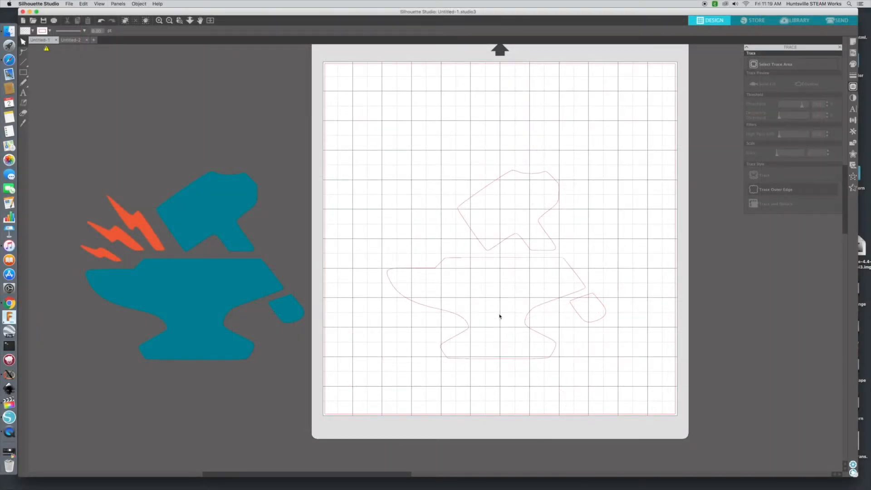
Switch to Untitled-2 and release the compound path of the lightning bolt trace.
click(75, 40)
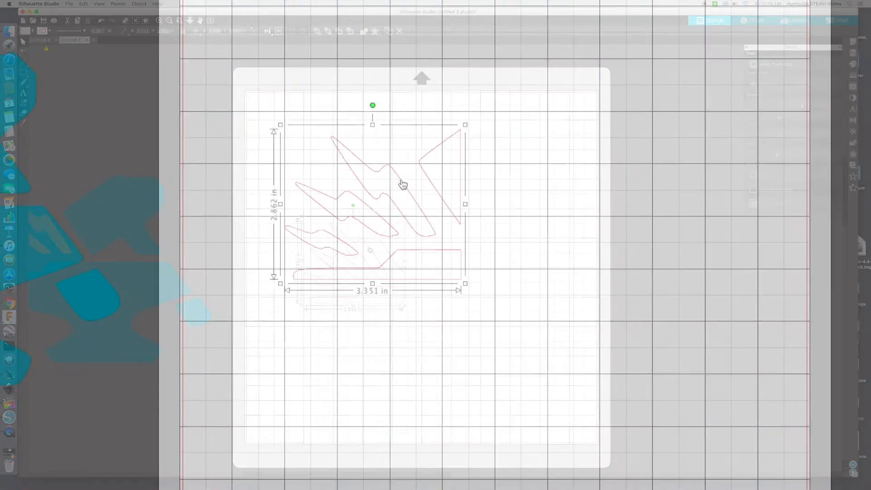
right_click(370, 246)
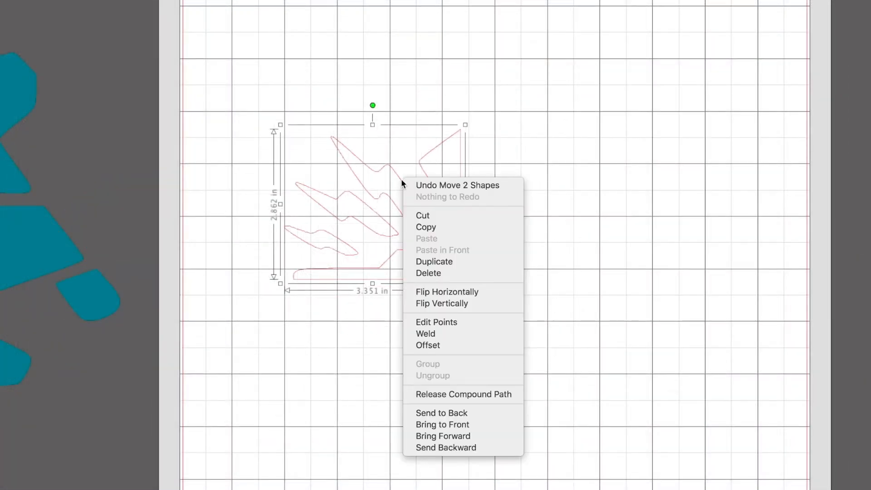
click(511, 394)
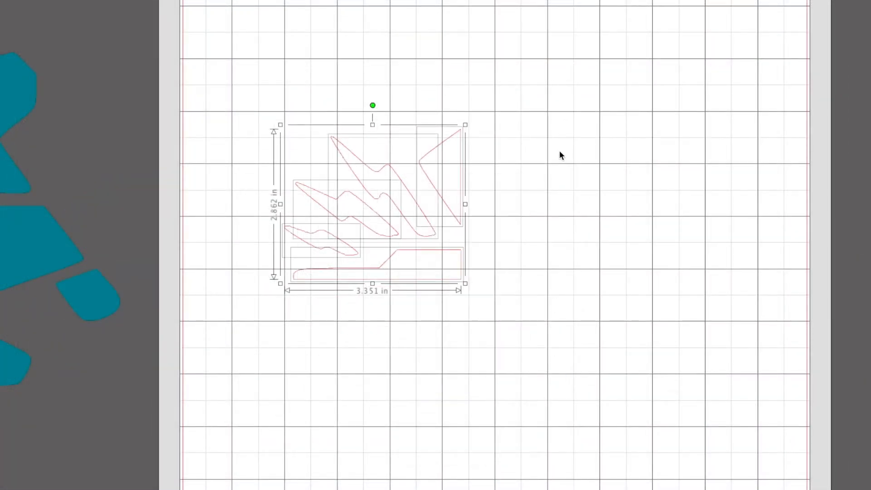
click(559, 152)
Delete the partial hammer and anvil outlines in Untitled-2 so that only the three lightning bolts are kept.
click(446, 144)
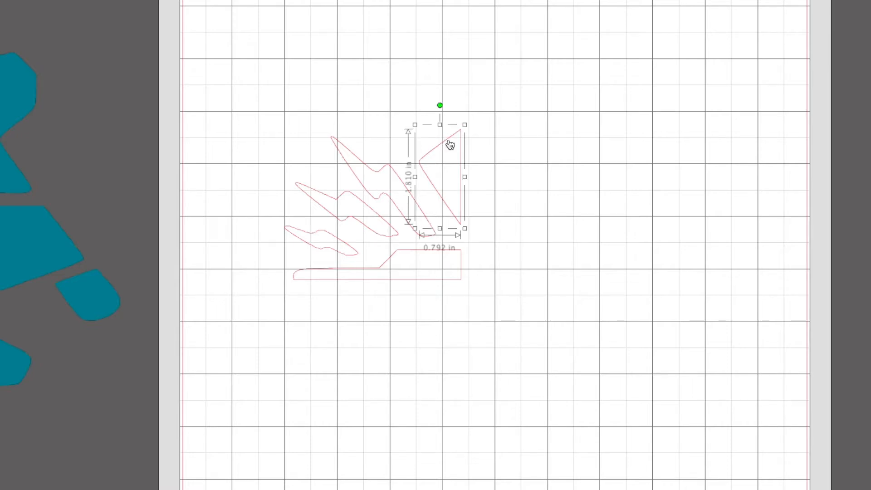
key(Delete)
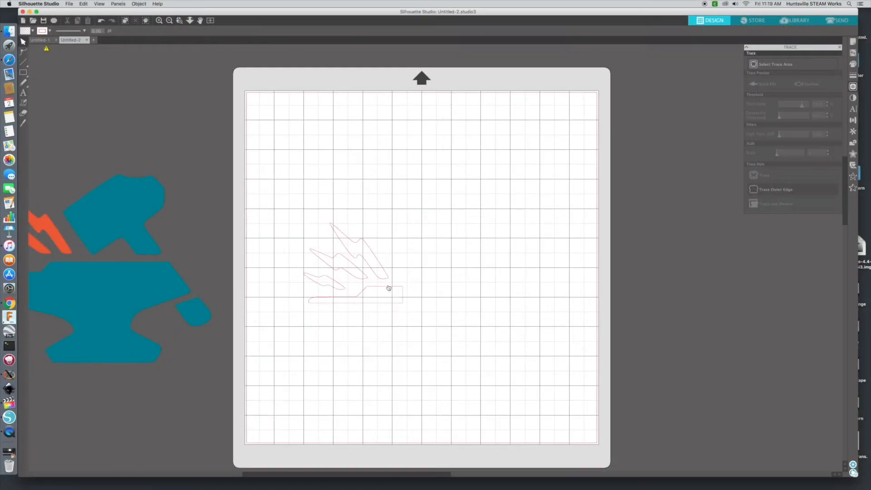
click(438, 256)
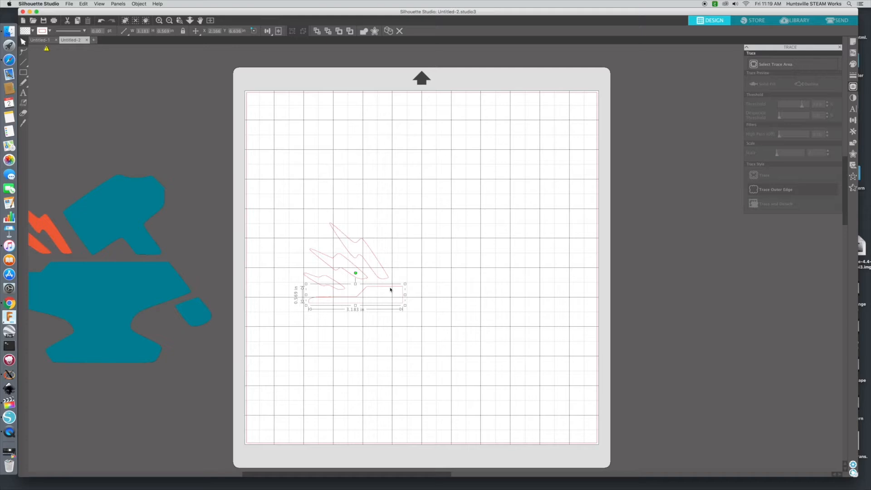
key(Delete)
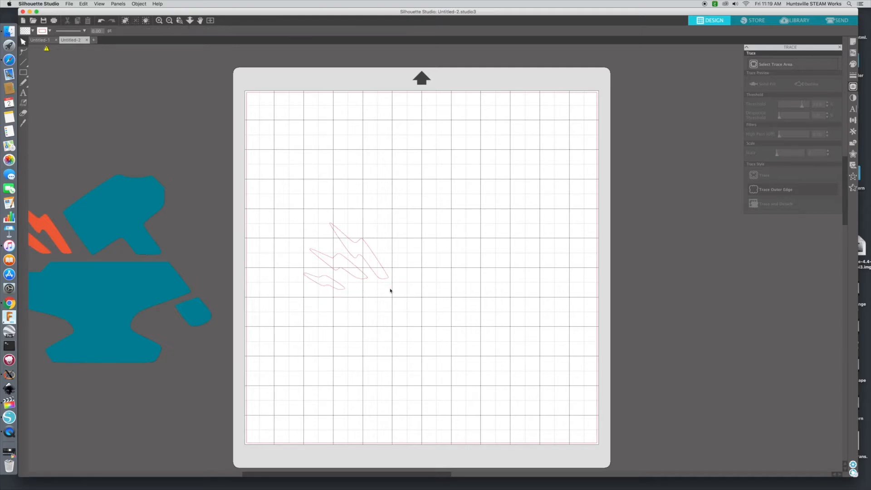
Return to Untitled-1 and open the send settings for the hammer and anvil outlines.
click(44, 41)
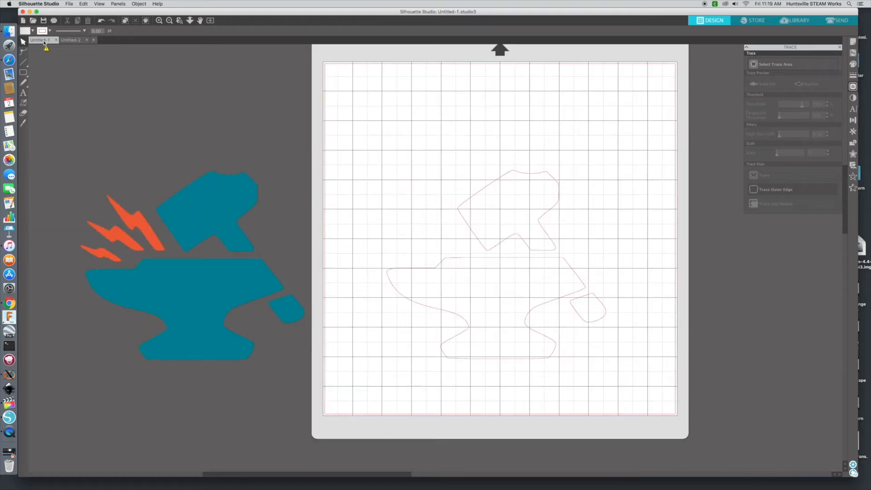
scroll(545, 210, right, 3)
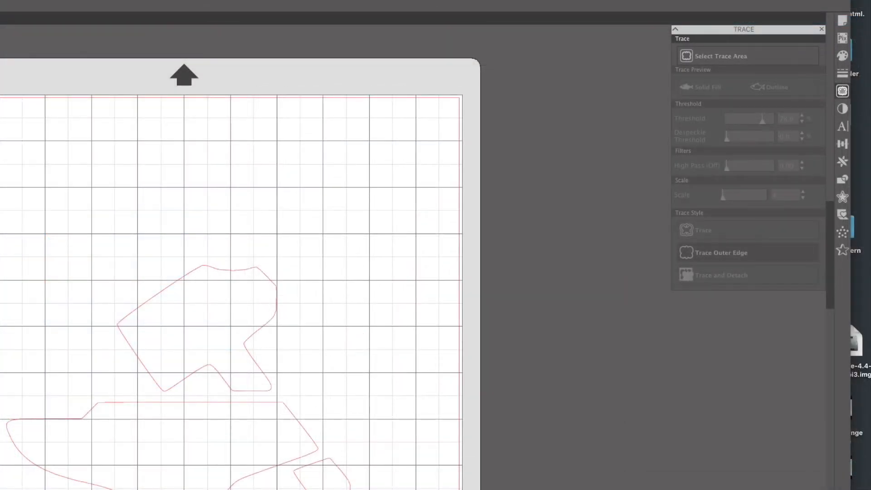
click(692, 2)
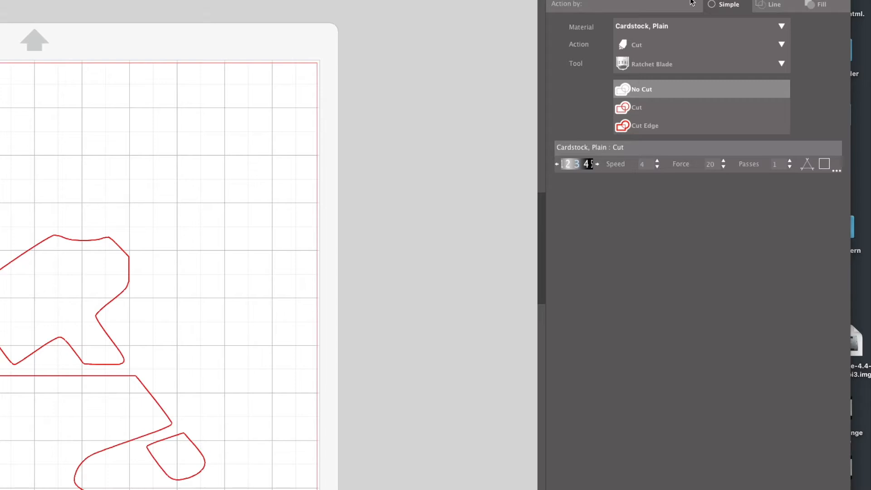
Look through the list of available material types, leaving Cardstock, Plain selected.
click(679, 26)
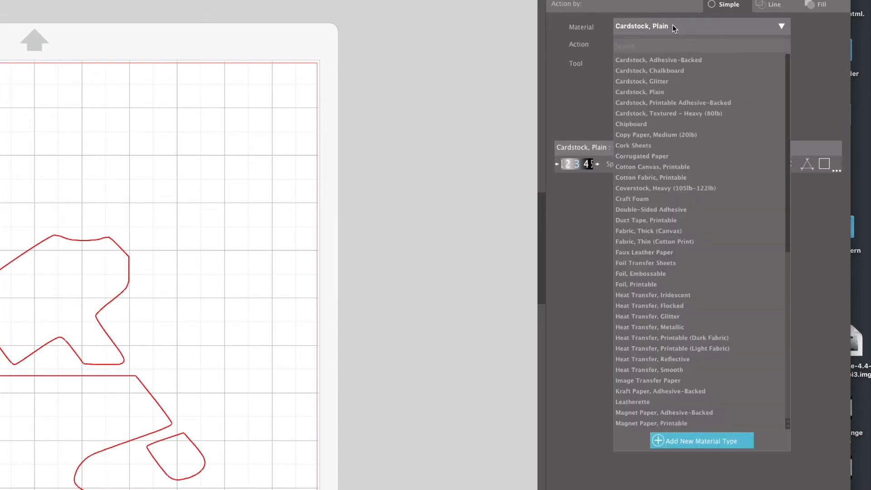
scroll(671, 206, down, 7)
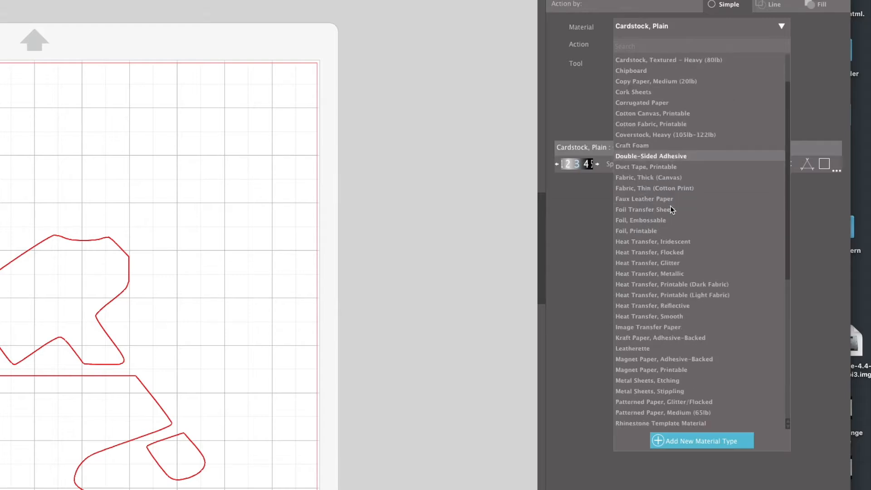
scroll(671, 207, down, 3)
scroll(670, 207, up, 10)
key(Escape)
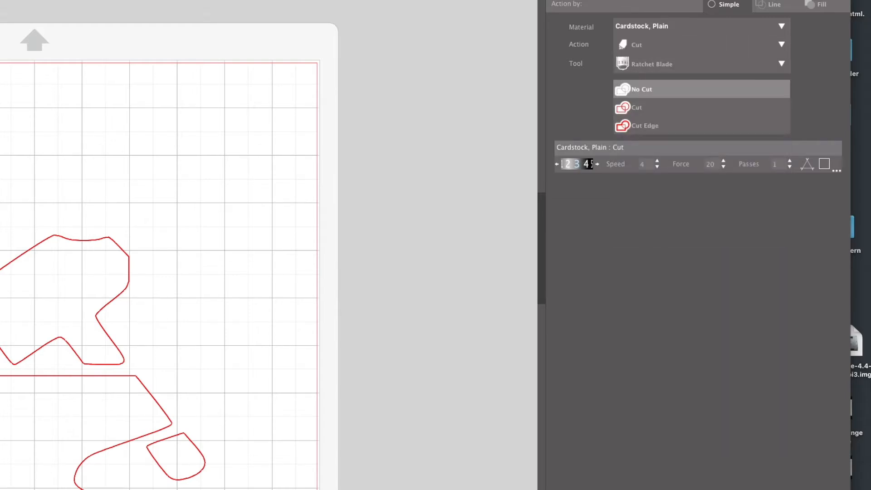
Check the action and tool options for Cardstock, Plain, and set the hammer and anvil outlines to Cut.
click(652, 47)
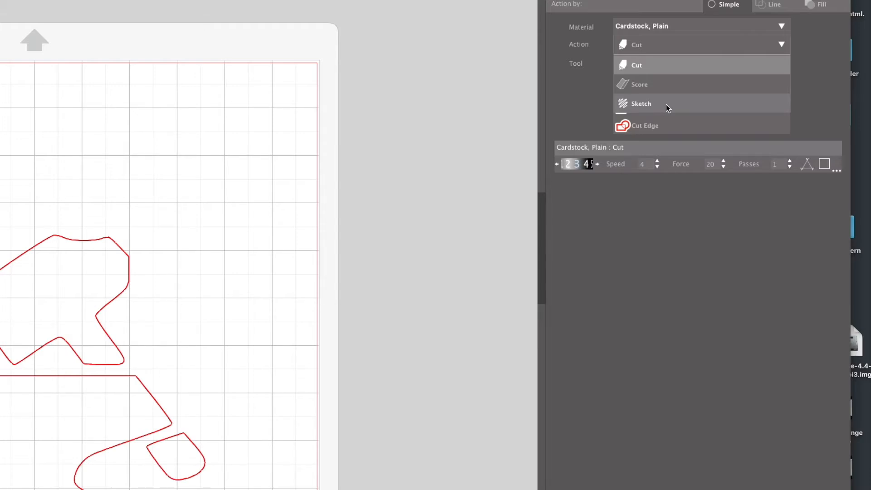
click(592, 72)
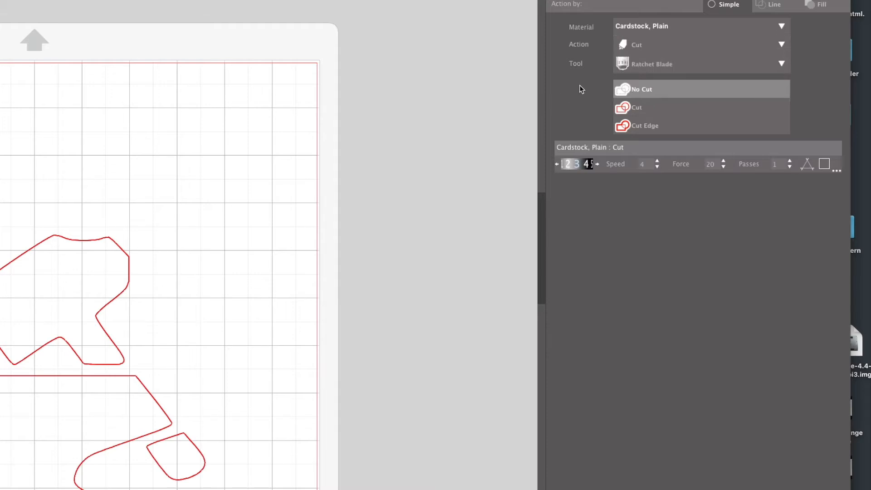
click(708, 64)
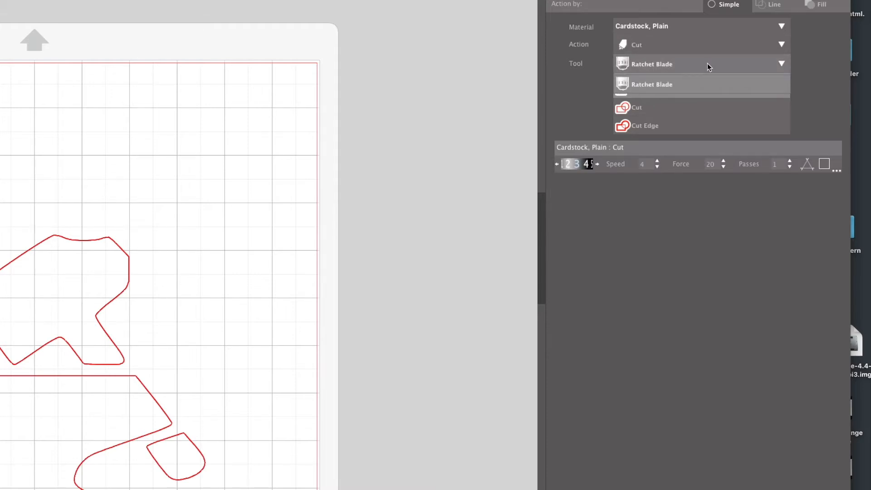
click(707, 65)
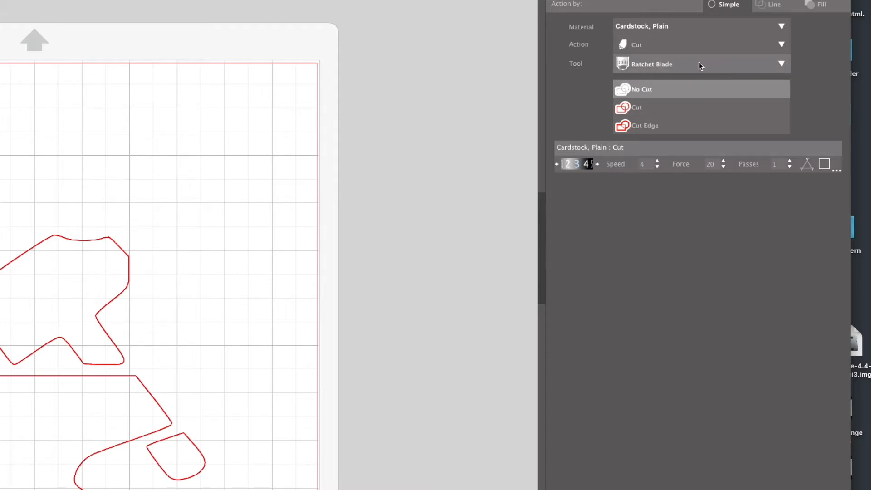
click(657, 106)
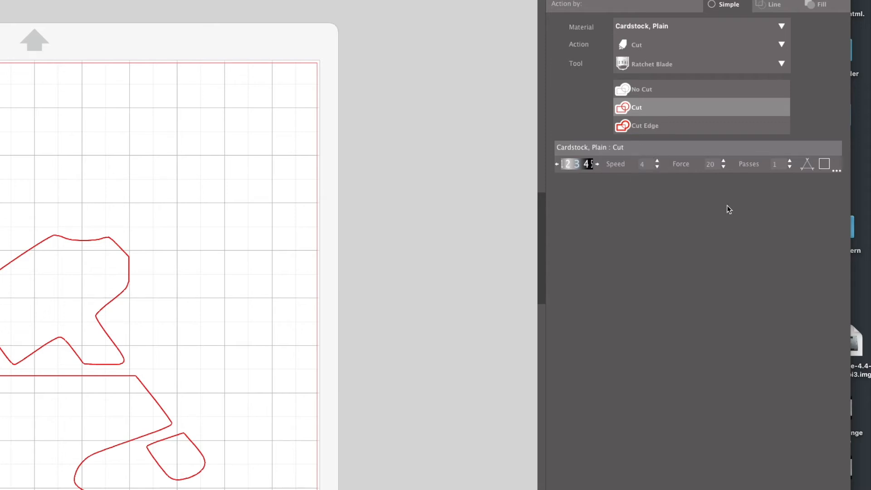
click(791, 162)
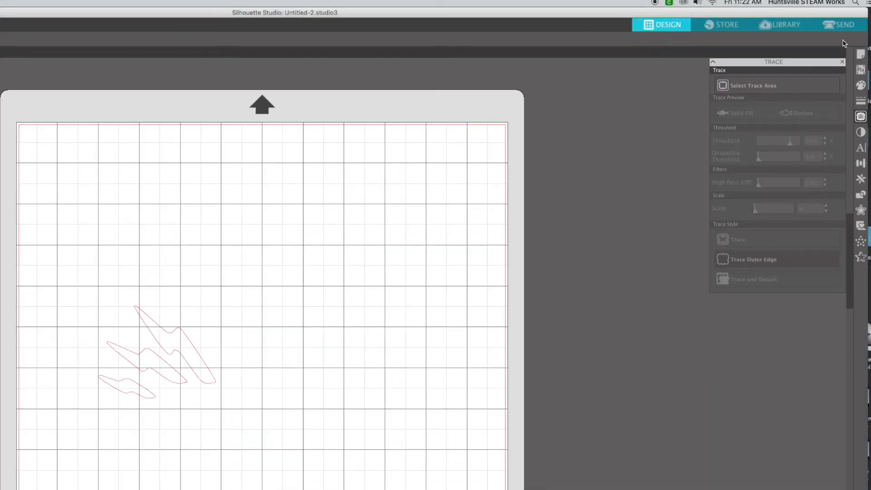
Open the send settings for the lightning bolt outlines in Untitled-2.
click(845, 25)
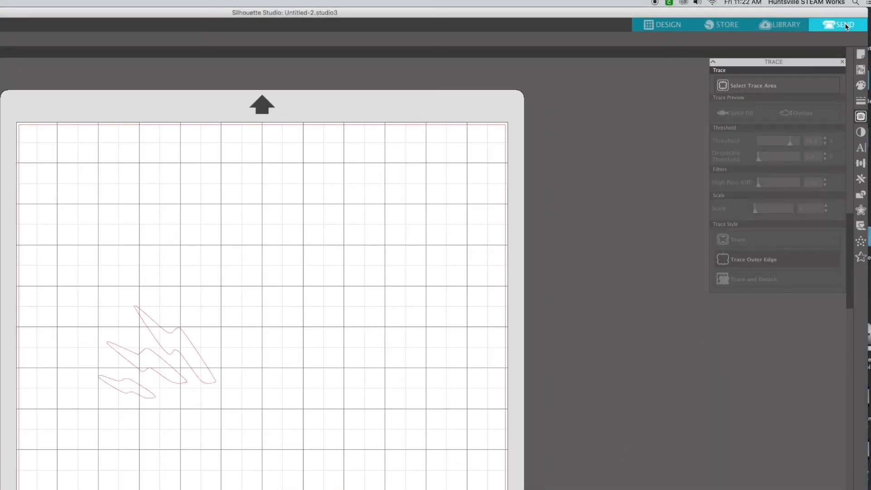